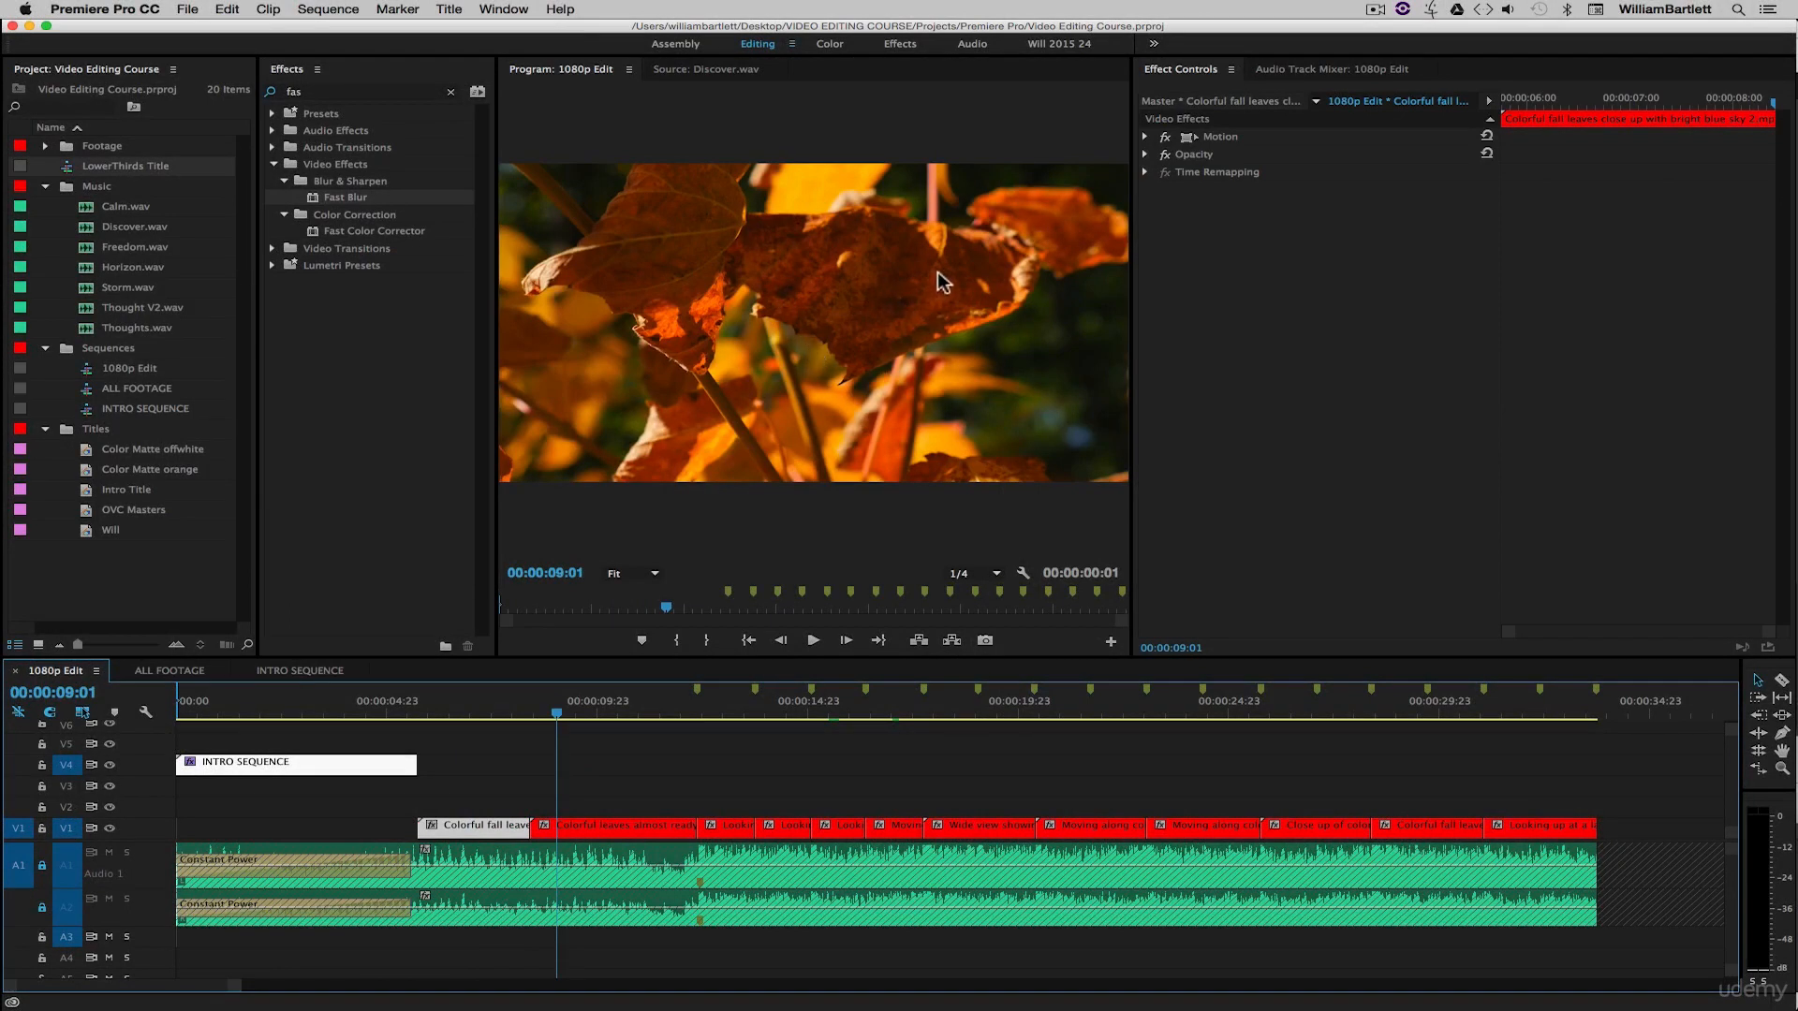
Clear the effects search and expand the Color Correction category under Video Effects.
{"action": "left_click", "coordinate": [585, 795]}
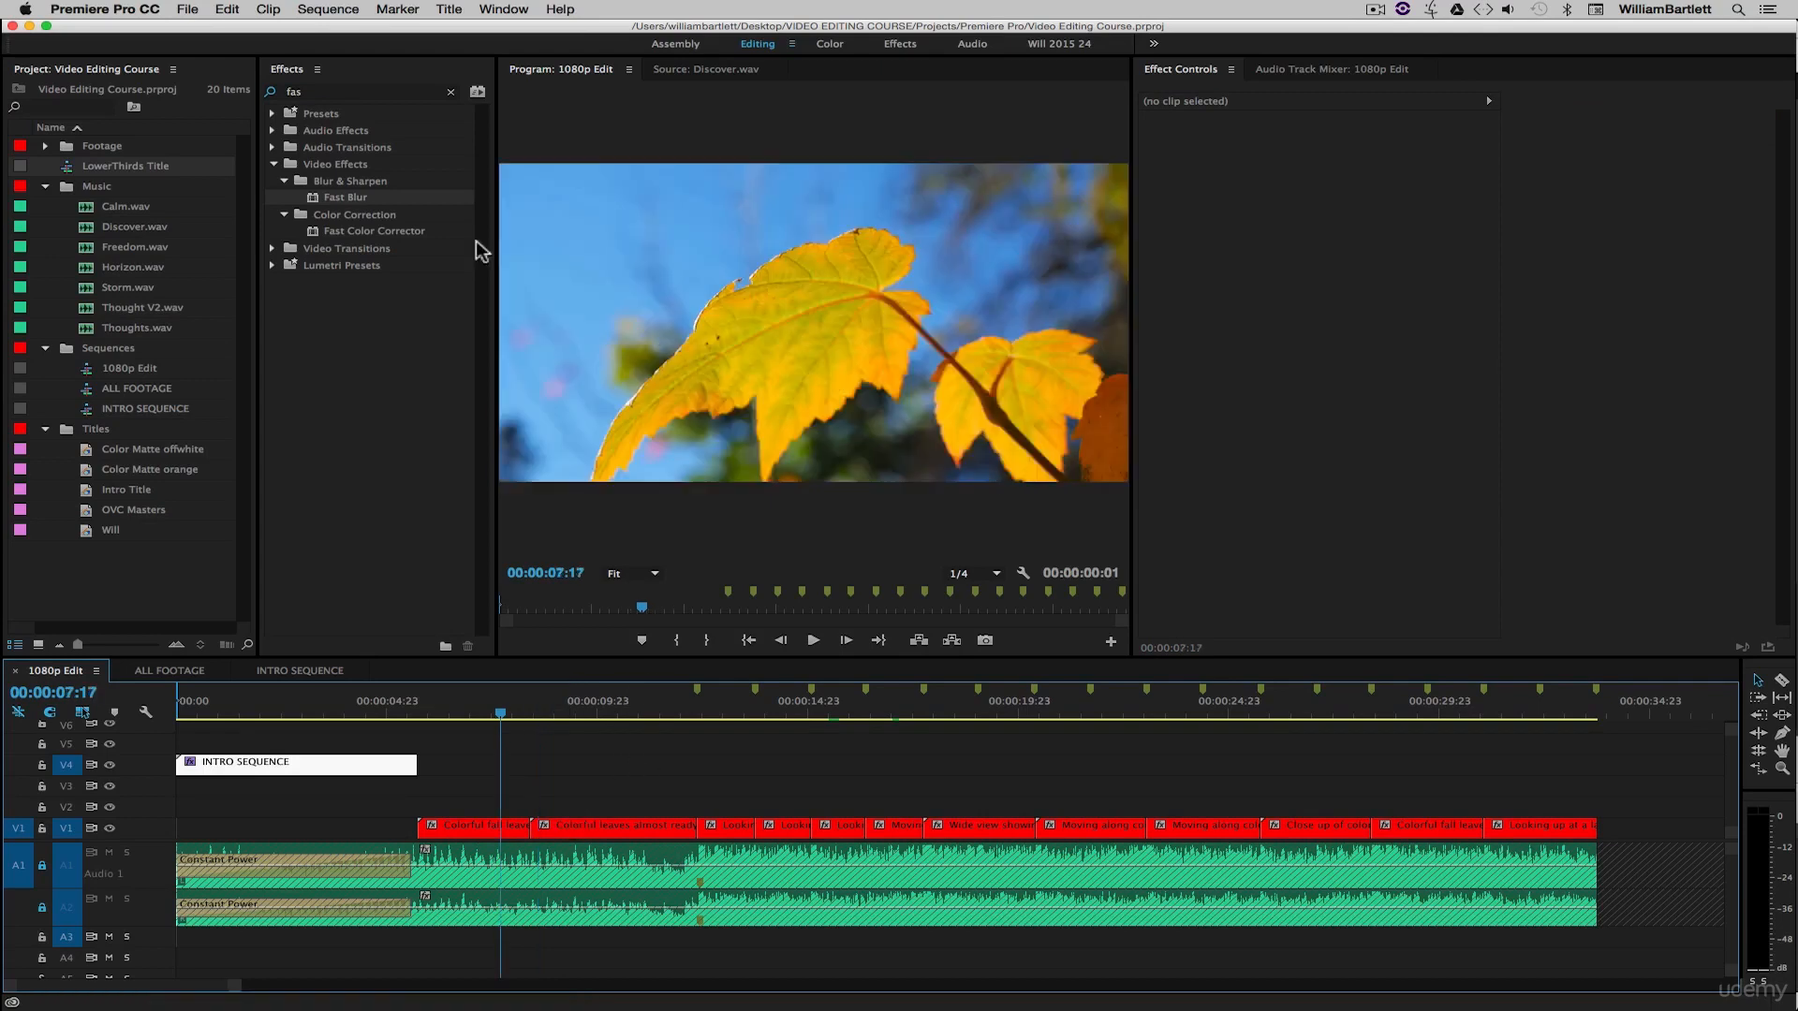
{"action": "left_click_drag", "start_coordinate": [309, 92], "coordinate": [236, 91]}
{"action": "key", "text": "BackSpace"}
{"action": "left_click", "coordinate": [376, 245]}
{"action": "left_click", "coordinate": [273, 164]}
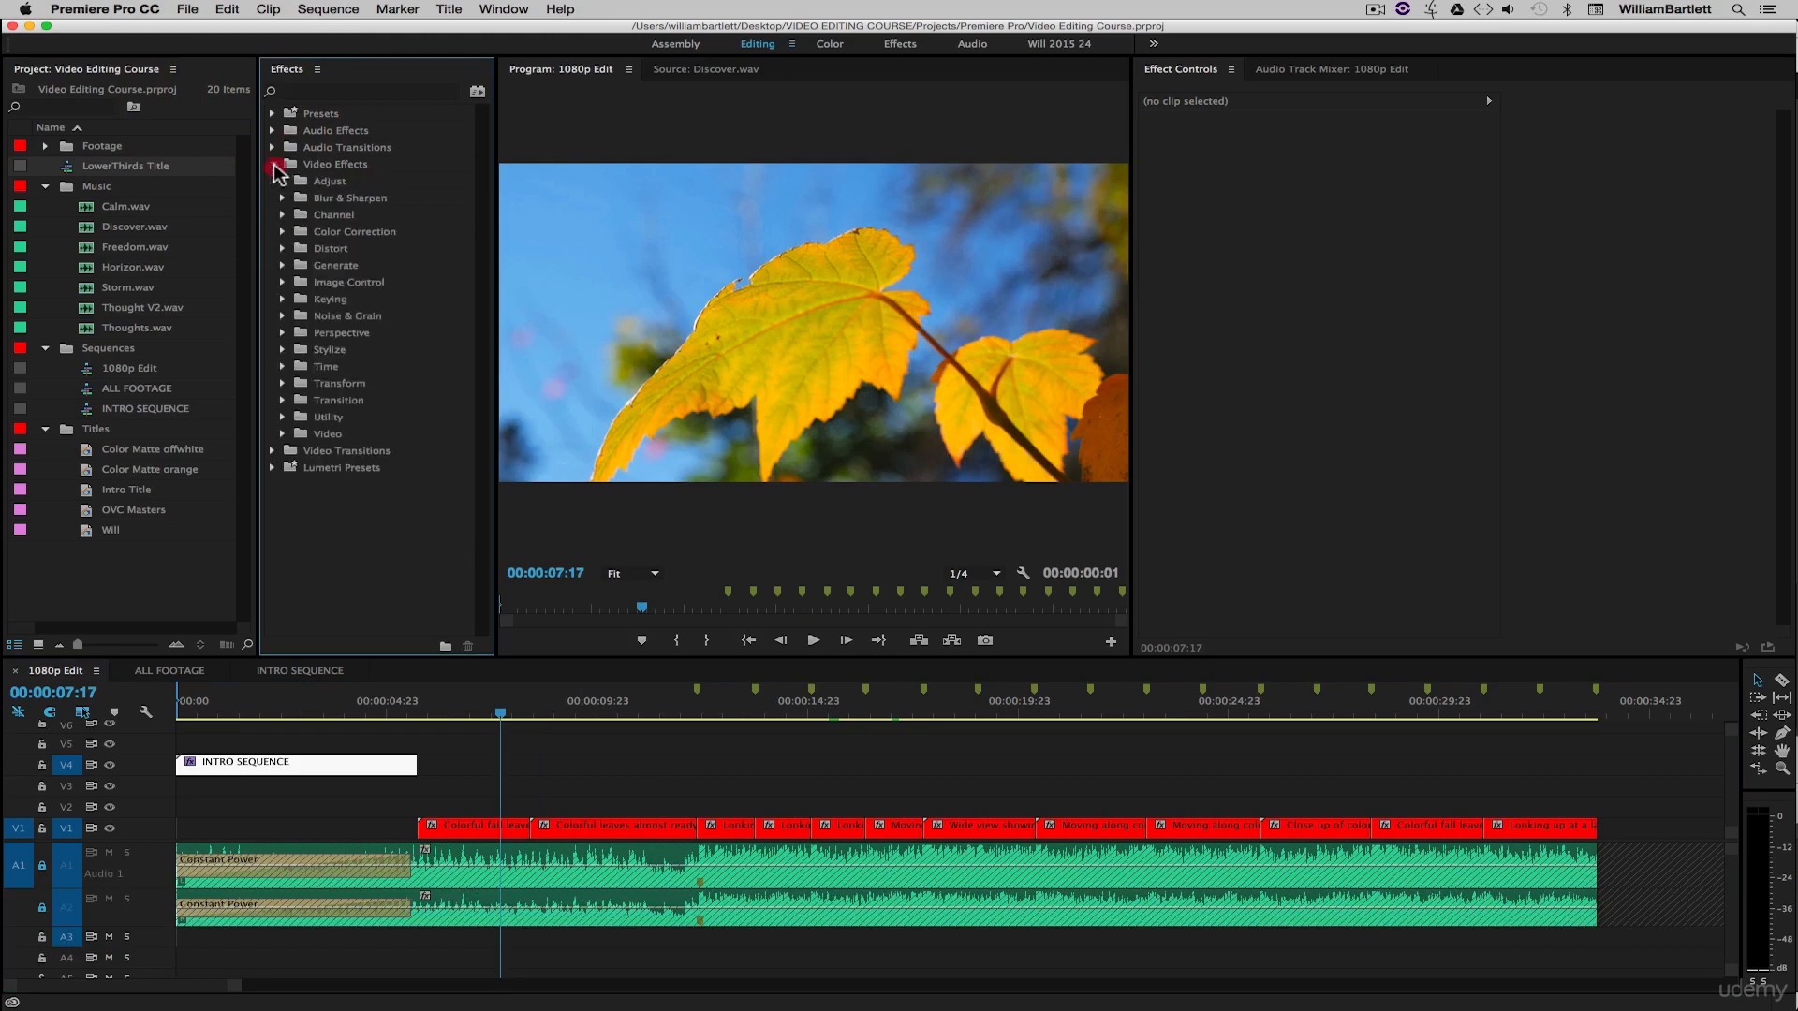
{"action": "left_click", "coordinate": [283, 233]}
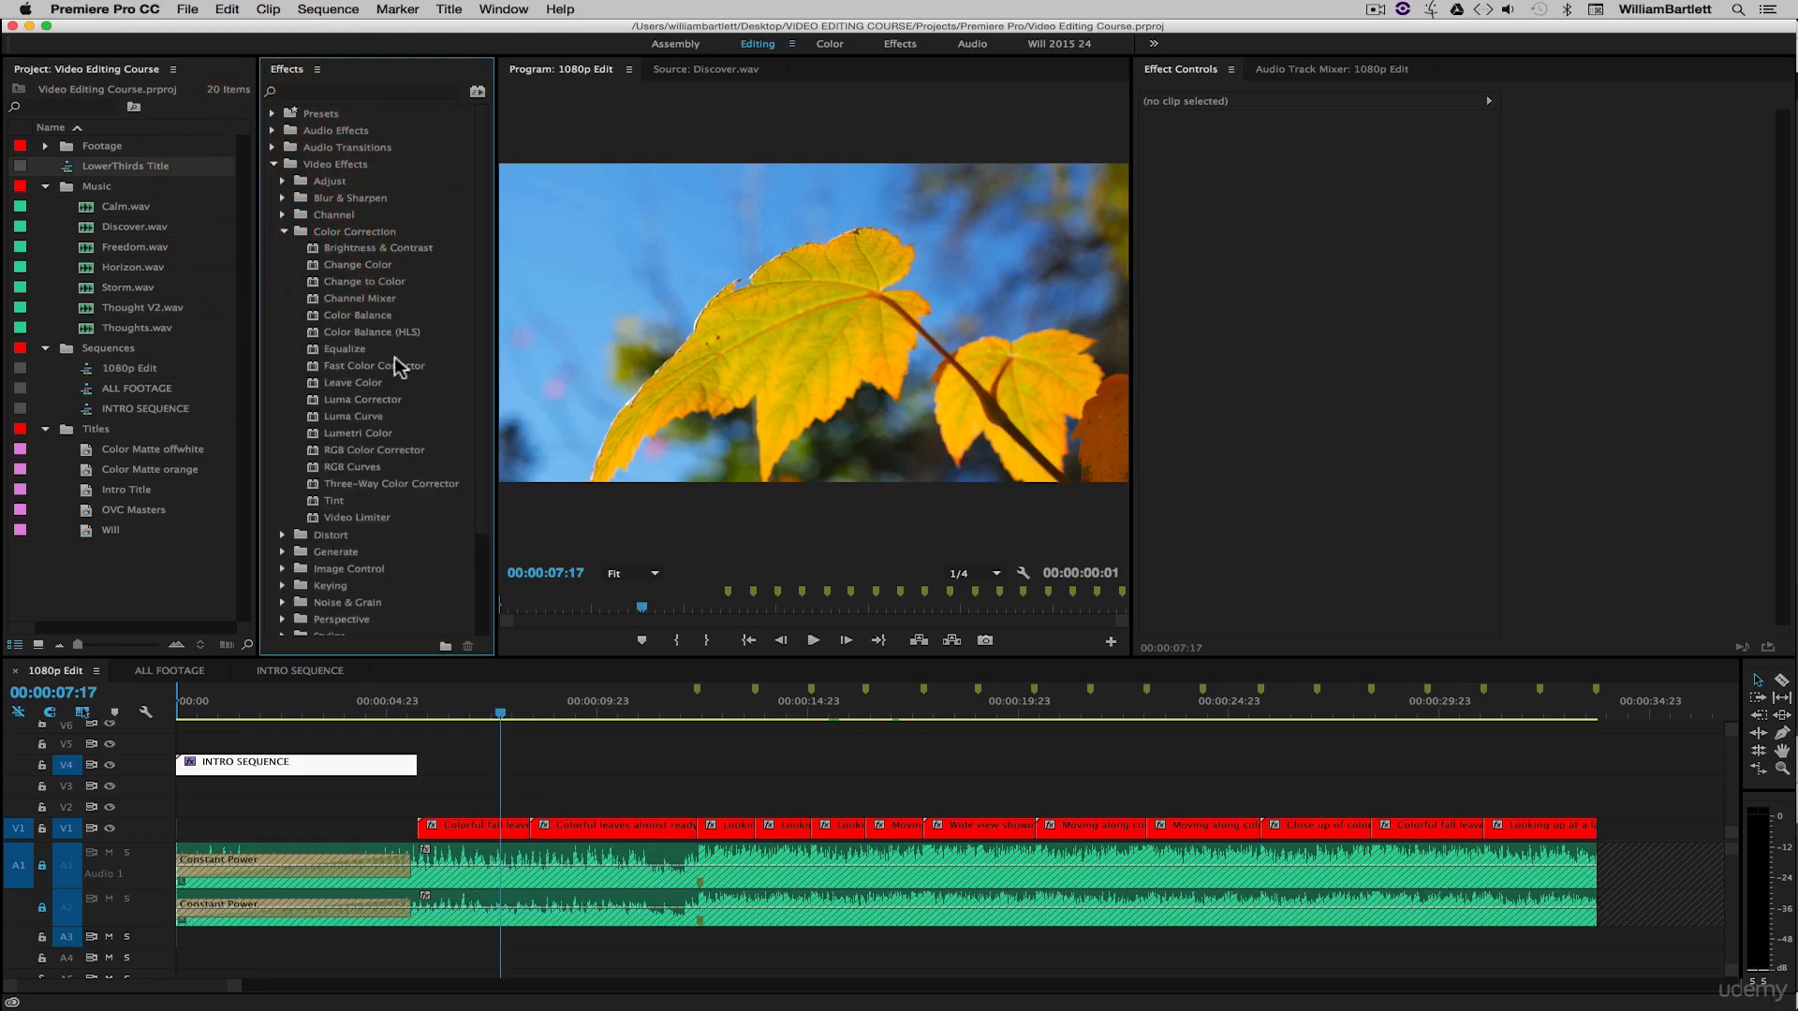
Apply the Three-Way Color Corrector to the yellow-leaf clip directly after the intro sequence.
{"action": "left_click", "coordinate": [342, 486]}
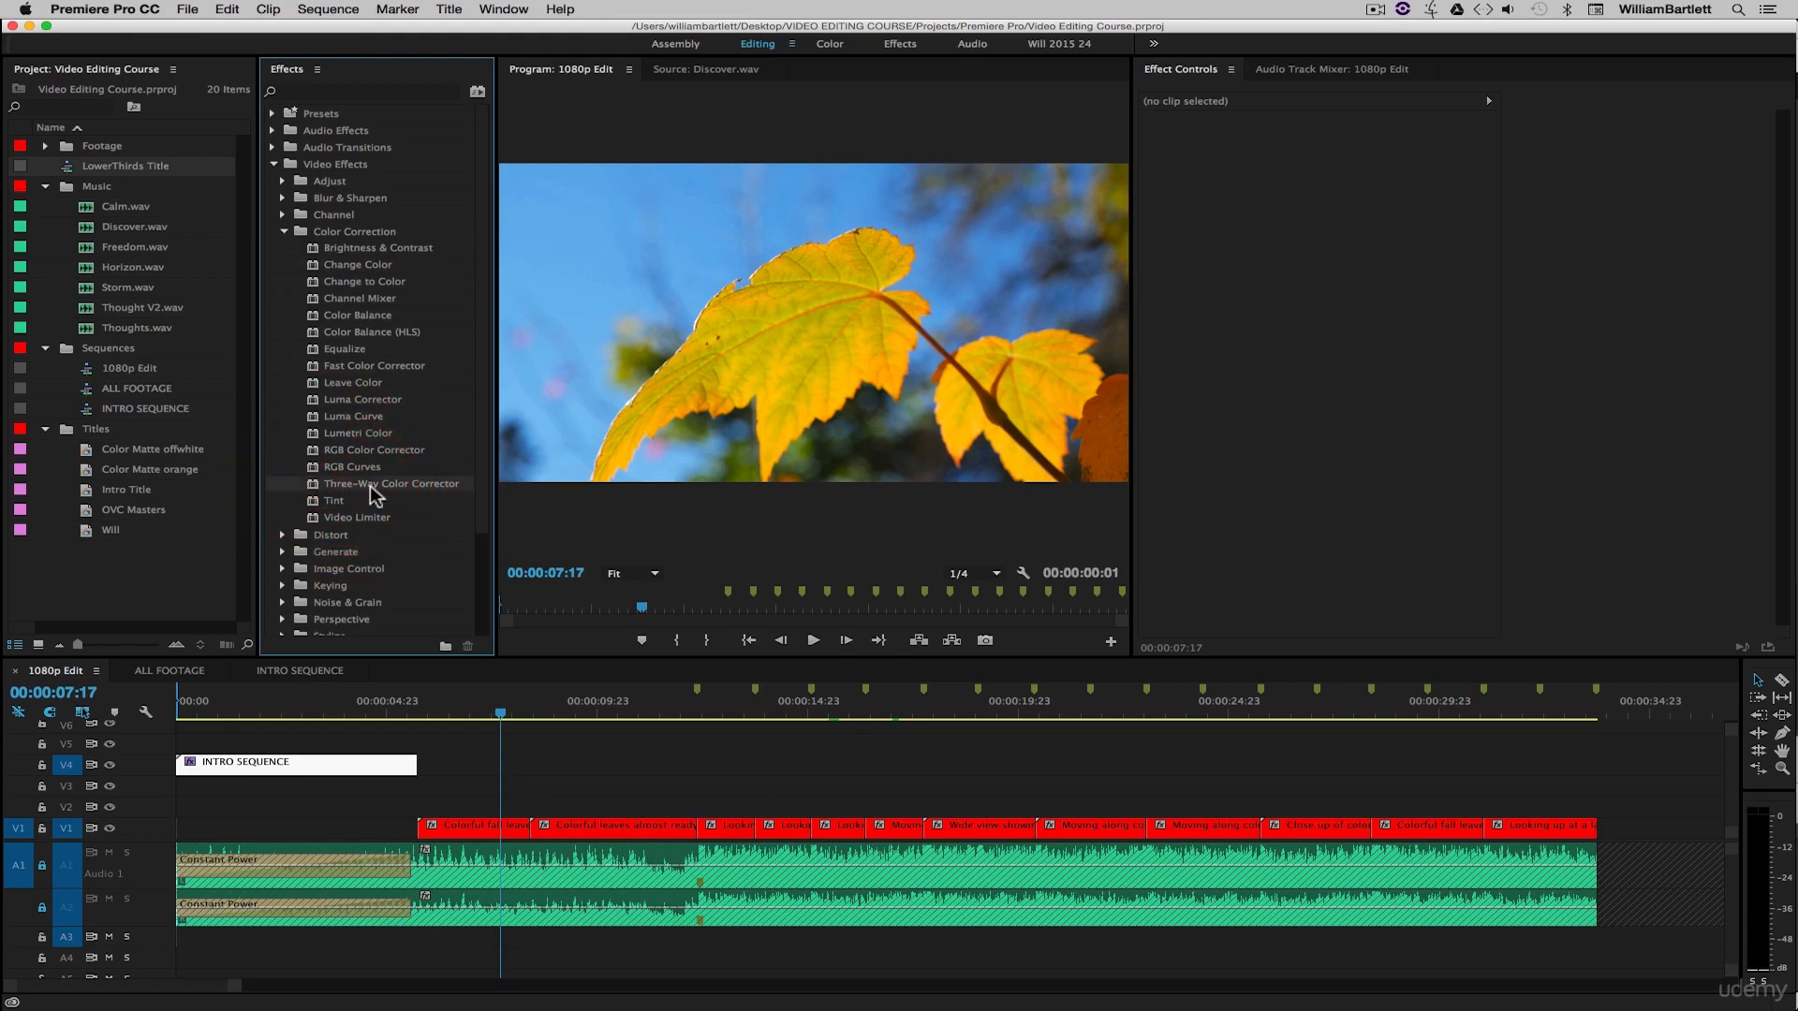
{"action": "left_click", "coordinate": [367, 469]}
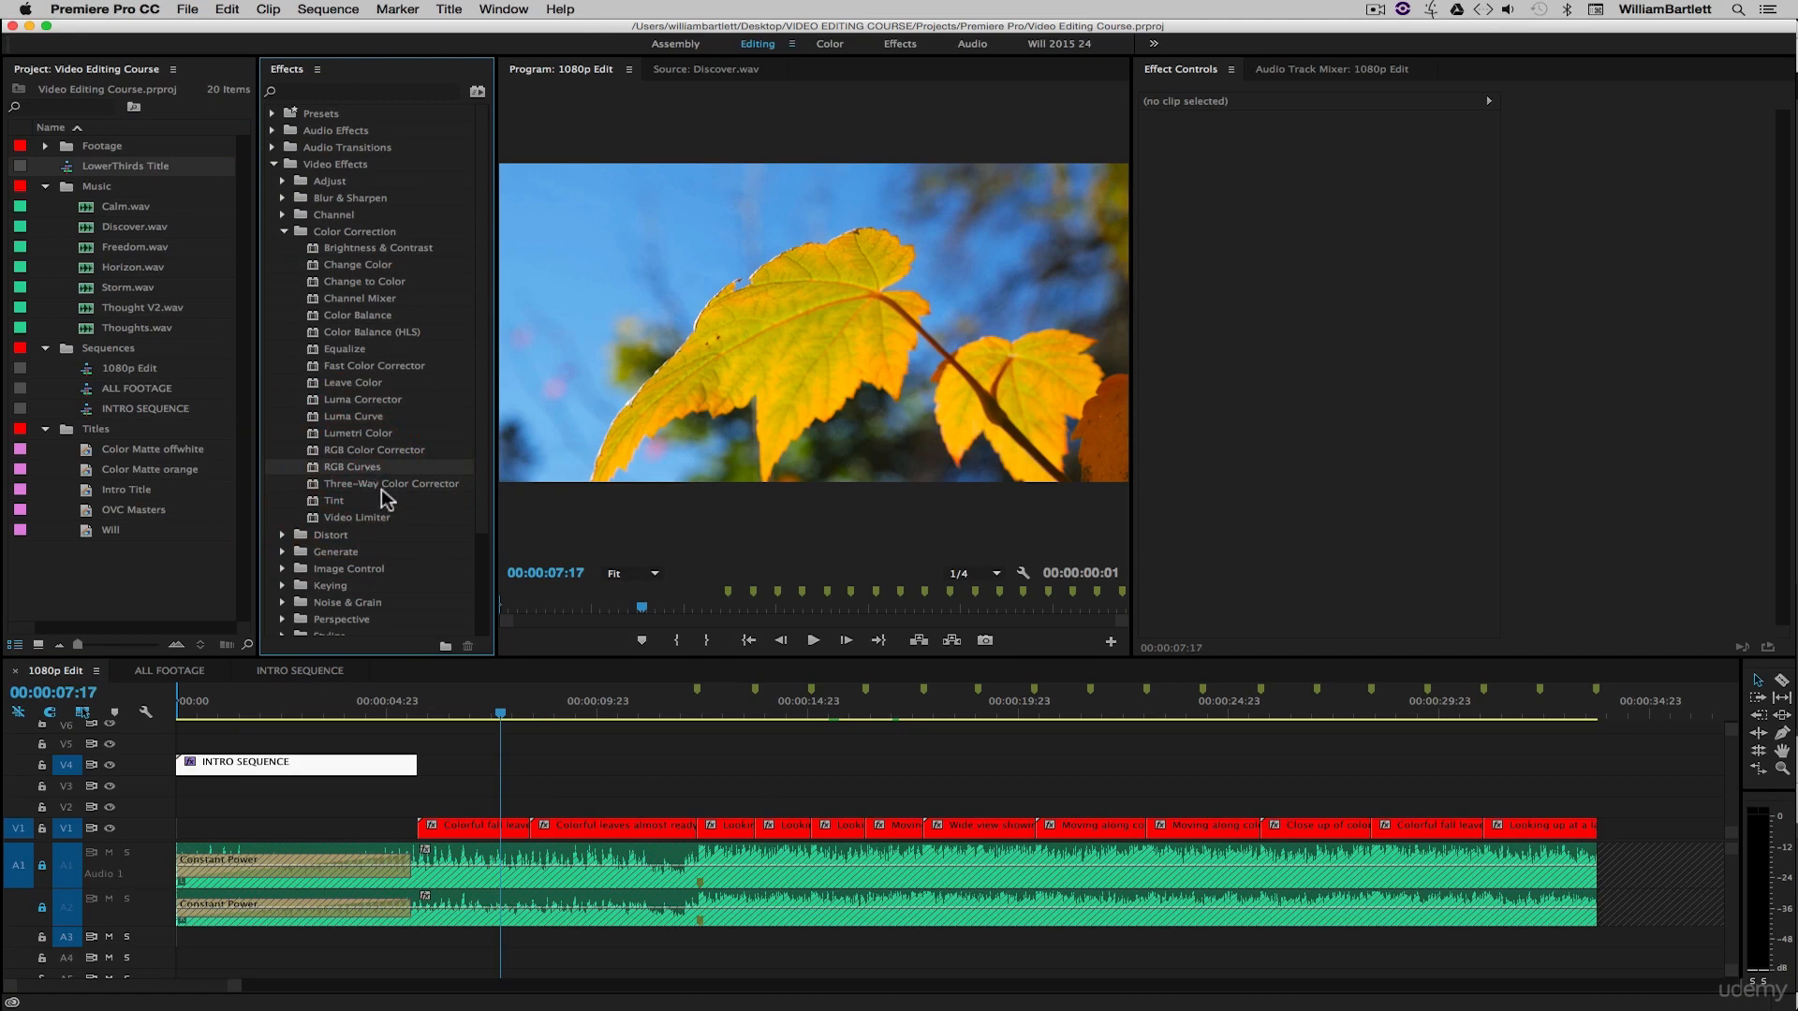
{"action": "left_click", "coordinate": [409, 367]}
{"action": "left_click", "coordinate": [421, 484]}
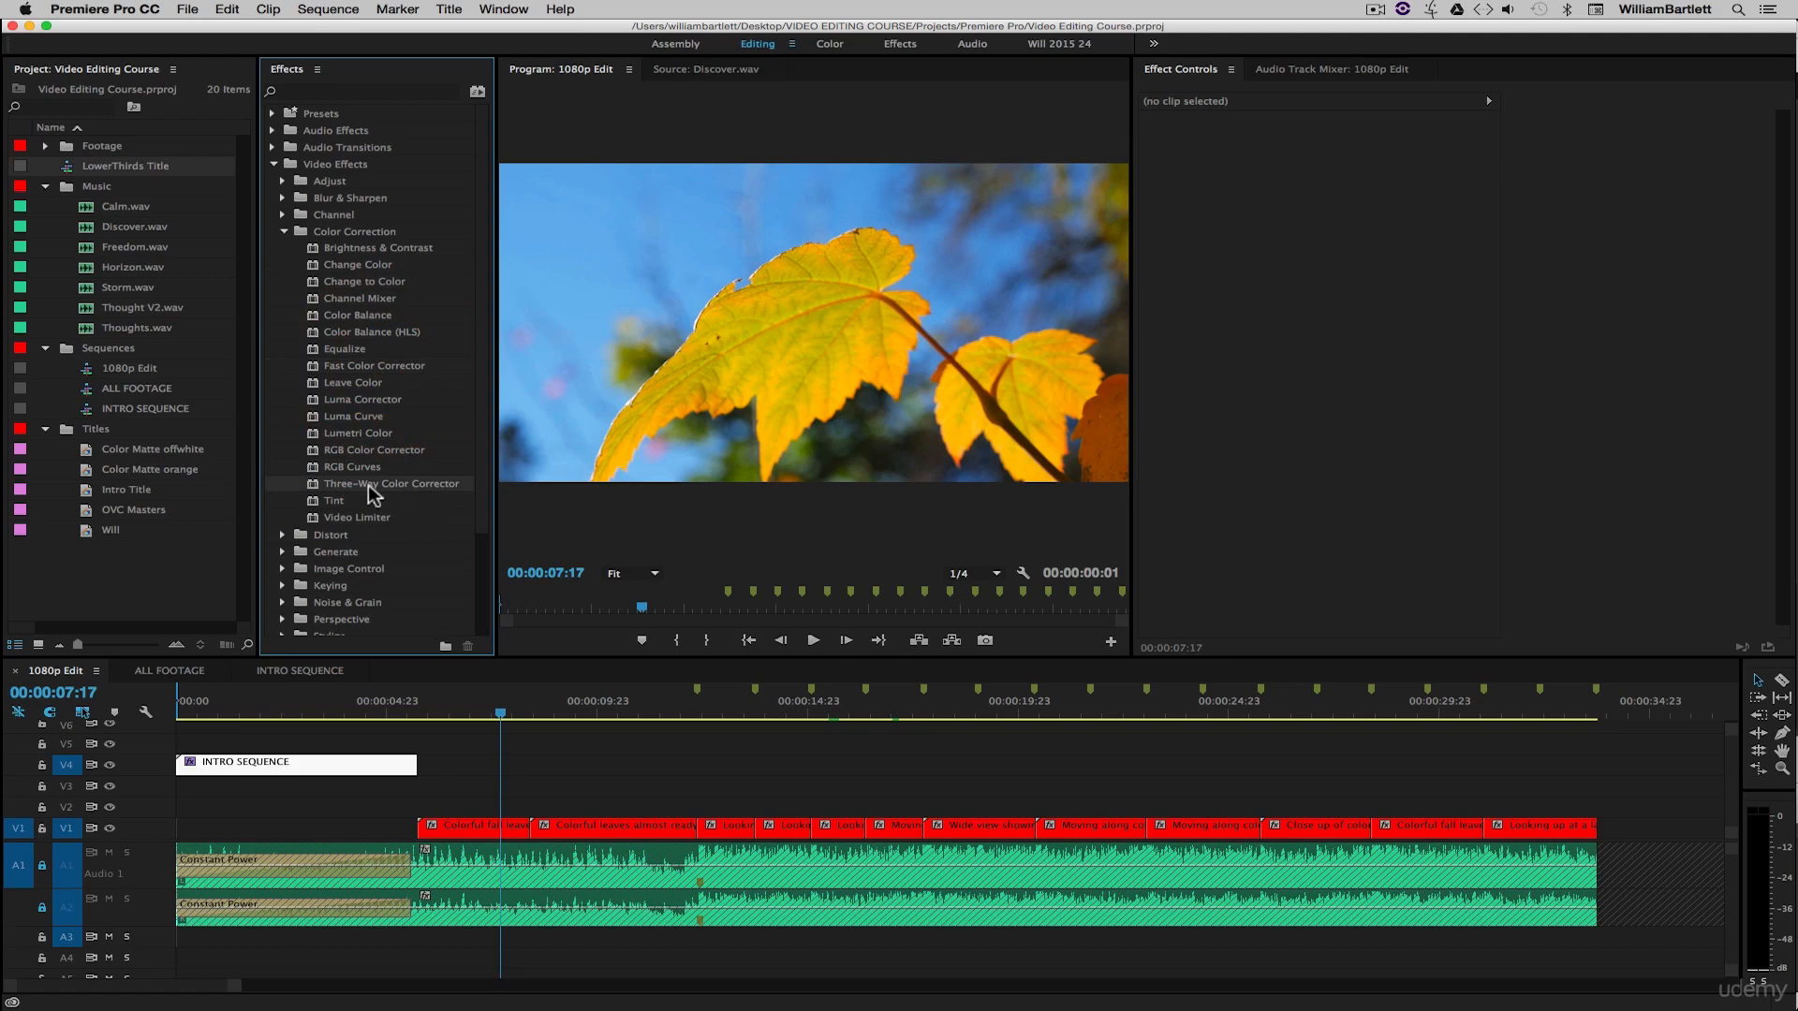
{"action": "left_click", "coordinate": [411, 366]}
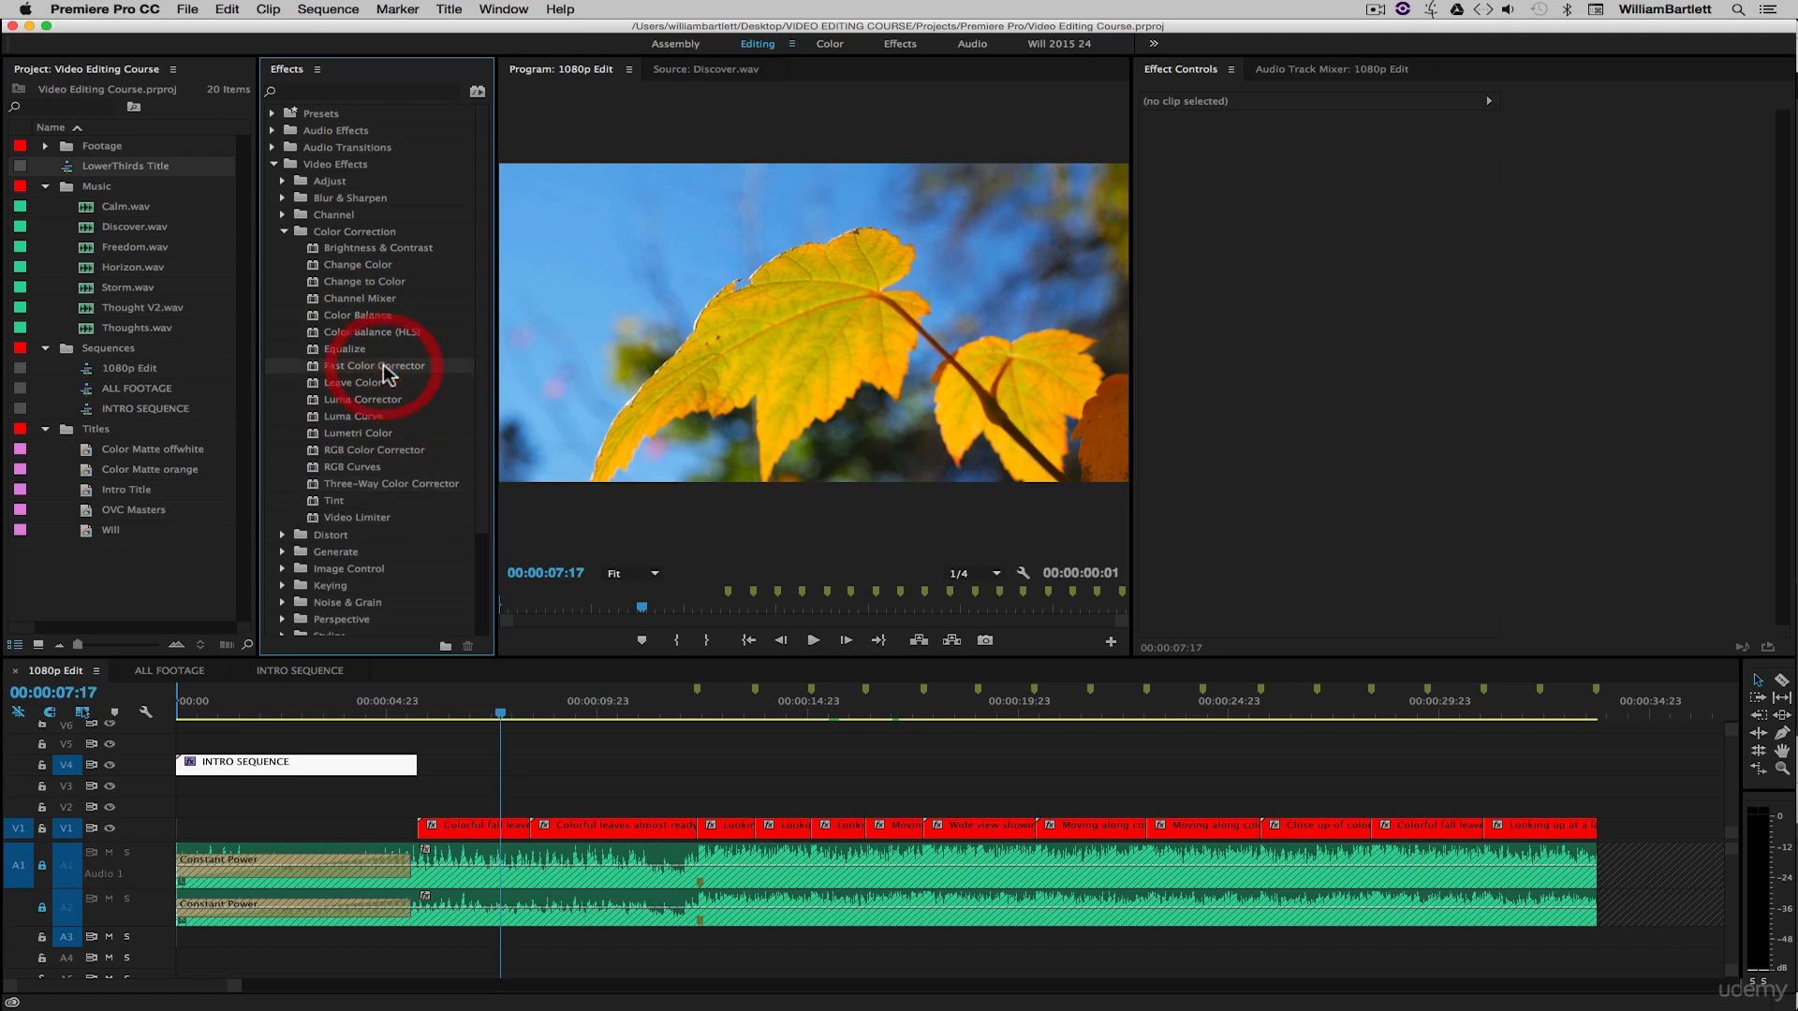
{"action": "left_click", "coordinate": [439, 492]}
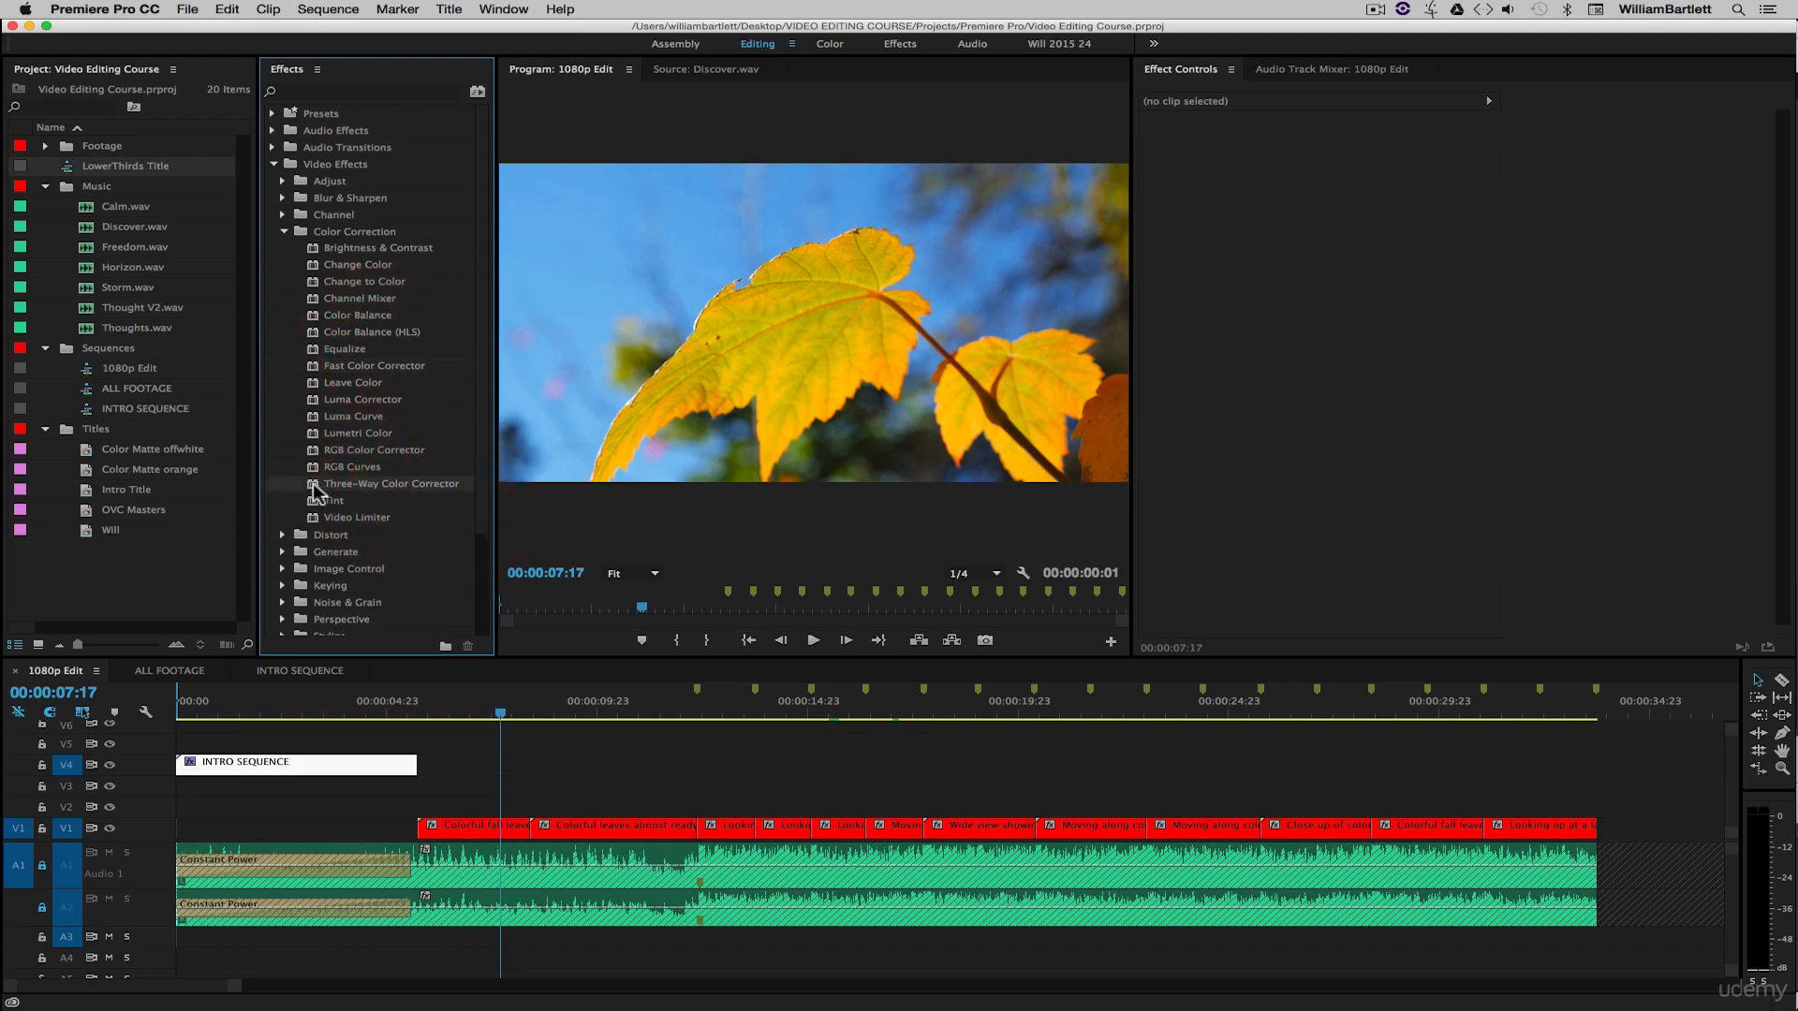
{"action": "left_click_drag", "start_coordinate": [316, 490], "coordinate": [480, 838]}
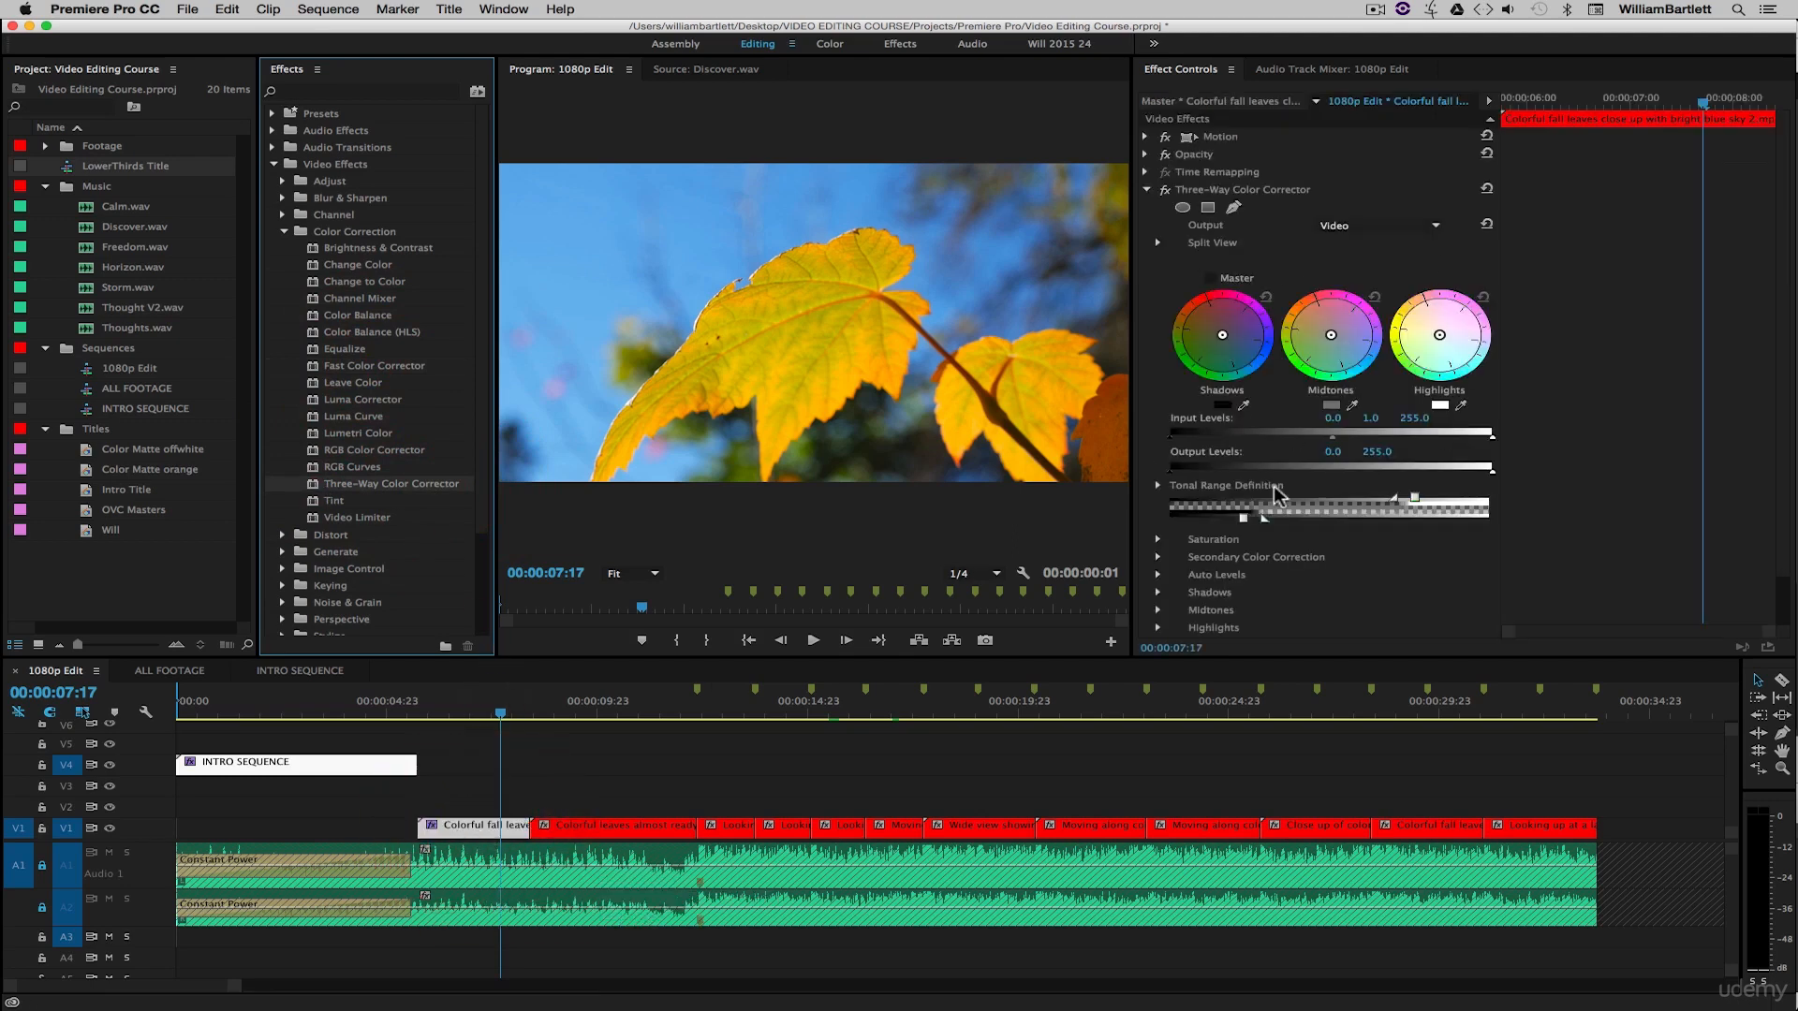
Apply the Three-Way Color Corrector to the second leaf clip, "Colorful leaves almost ready to fall off".
{"action": "left_click", "coordinate": [566, 720]}
{"action": "left_click", "coordinate": [609, 828]}
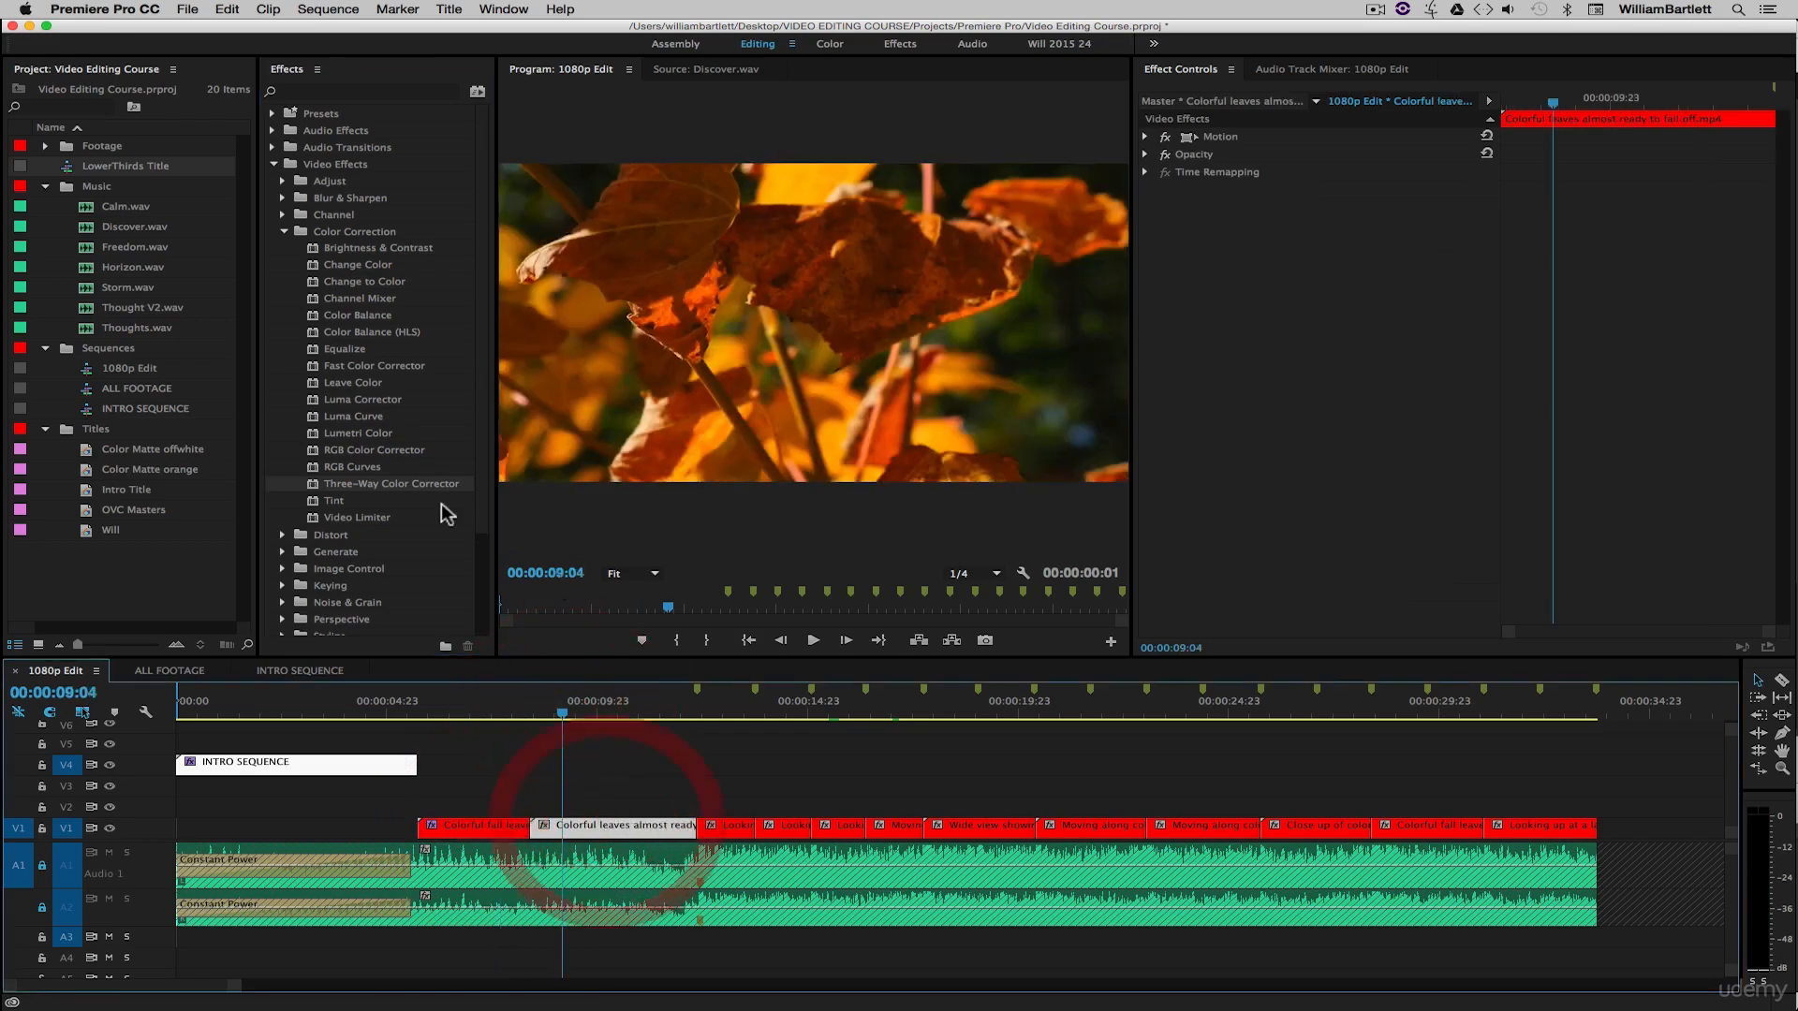
{"action": "left_click_drag", "start_coordinate": [328, 484], "coordinate": [616, 822]}
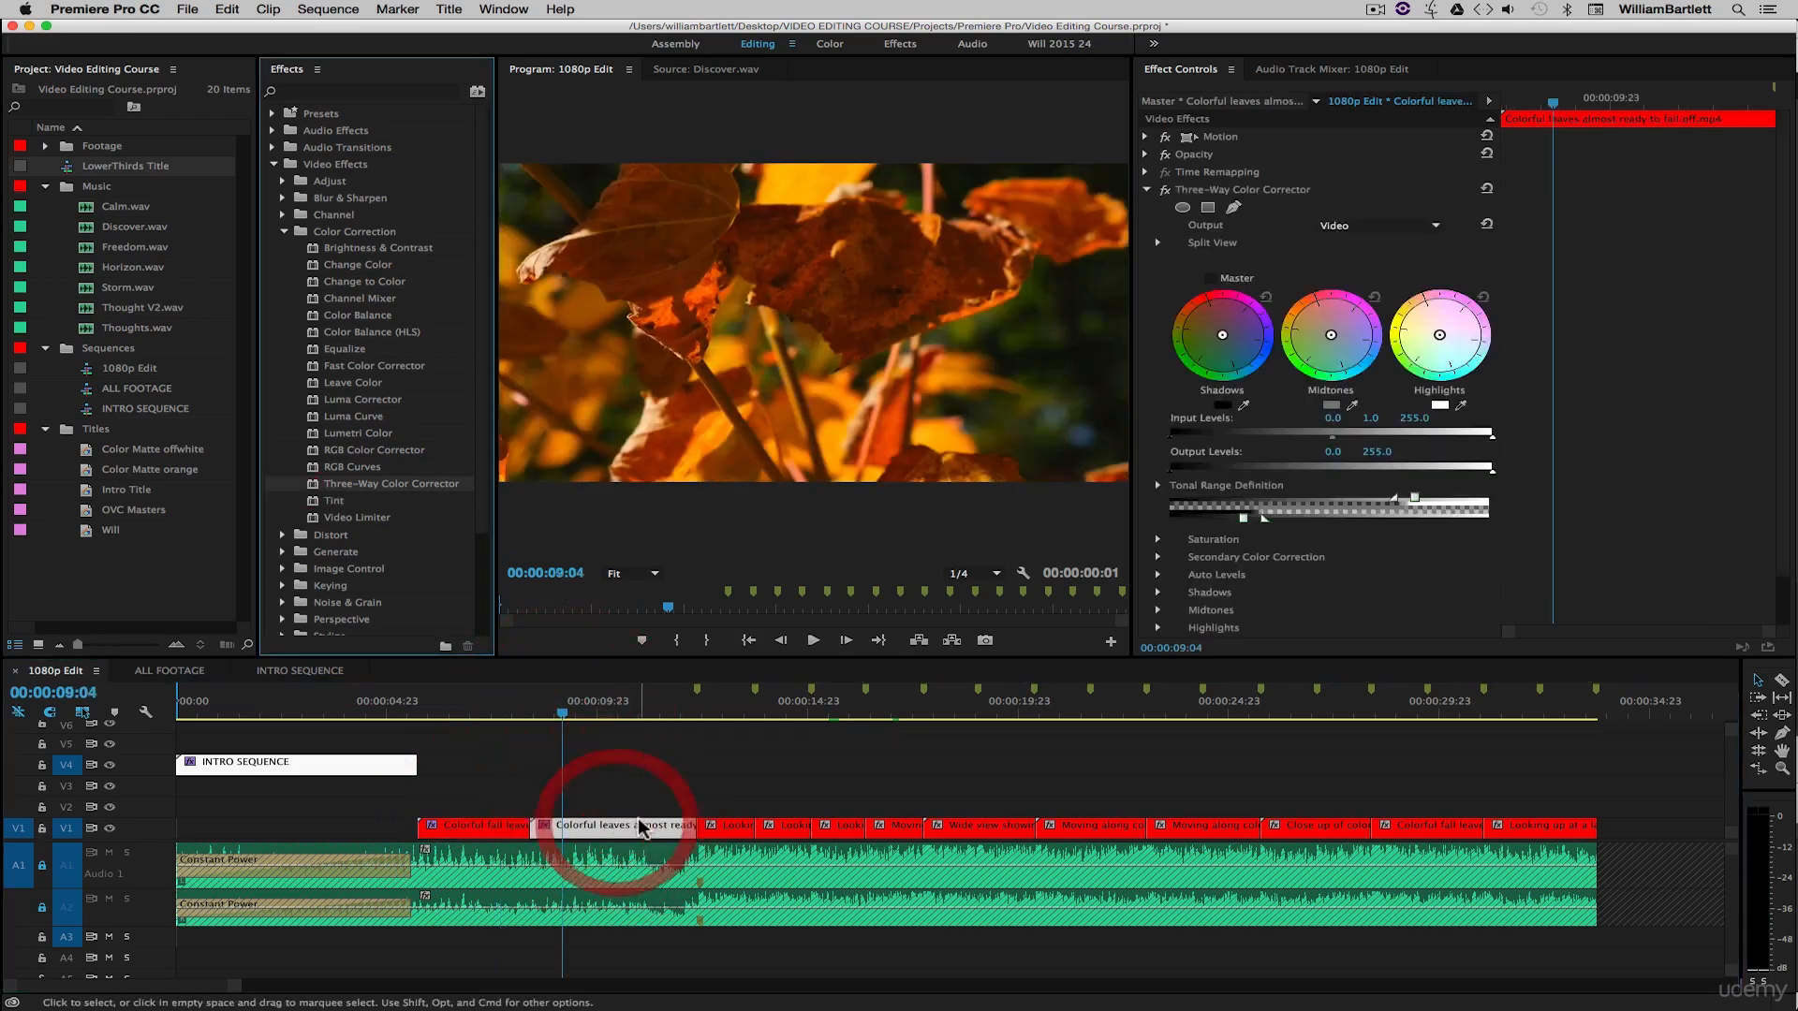
Shift the yellow-leaf clip's midtones slightly toward orange and compare the picture with the Three-Way Color Corrector off and on.
{"action": "left_click", "coordinate": [484, 713]}
{"action": "left_click_drag", "start_coordinate": [484, 717], "coordinate": [509, 716]}
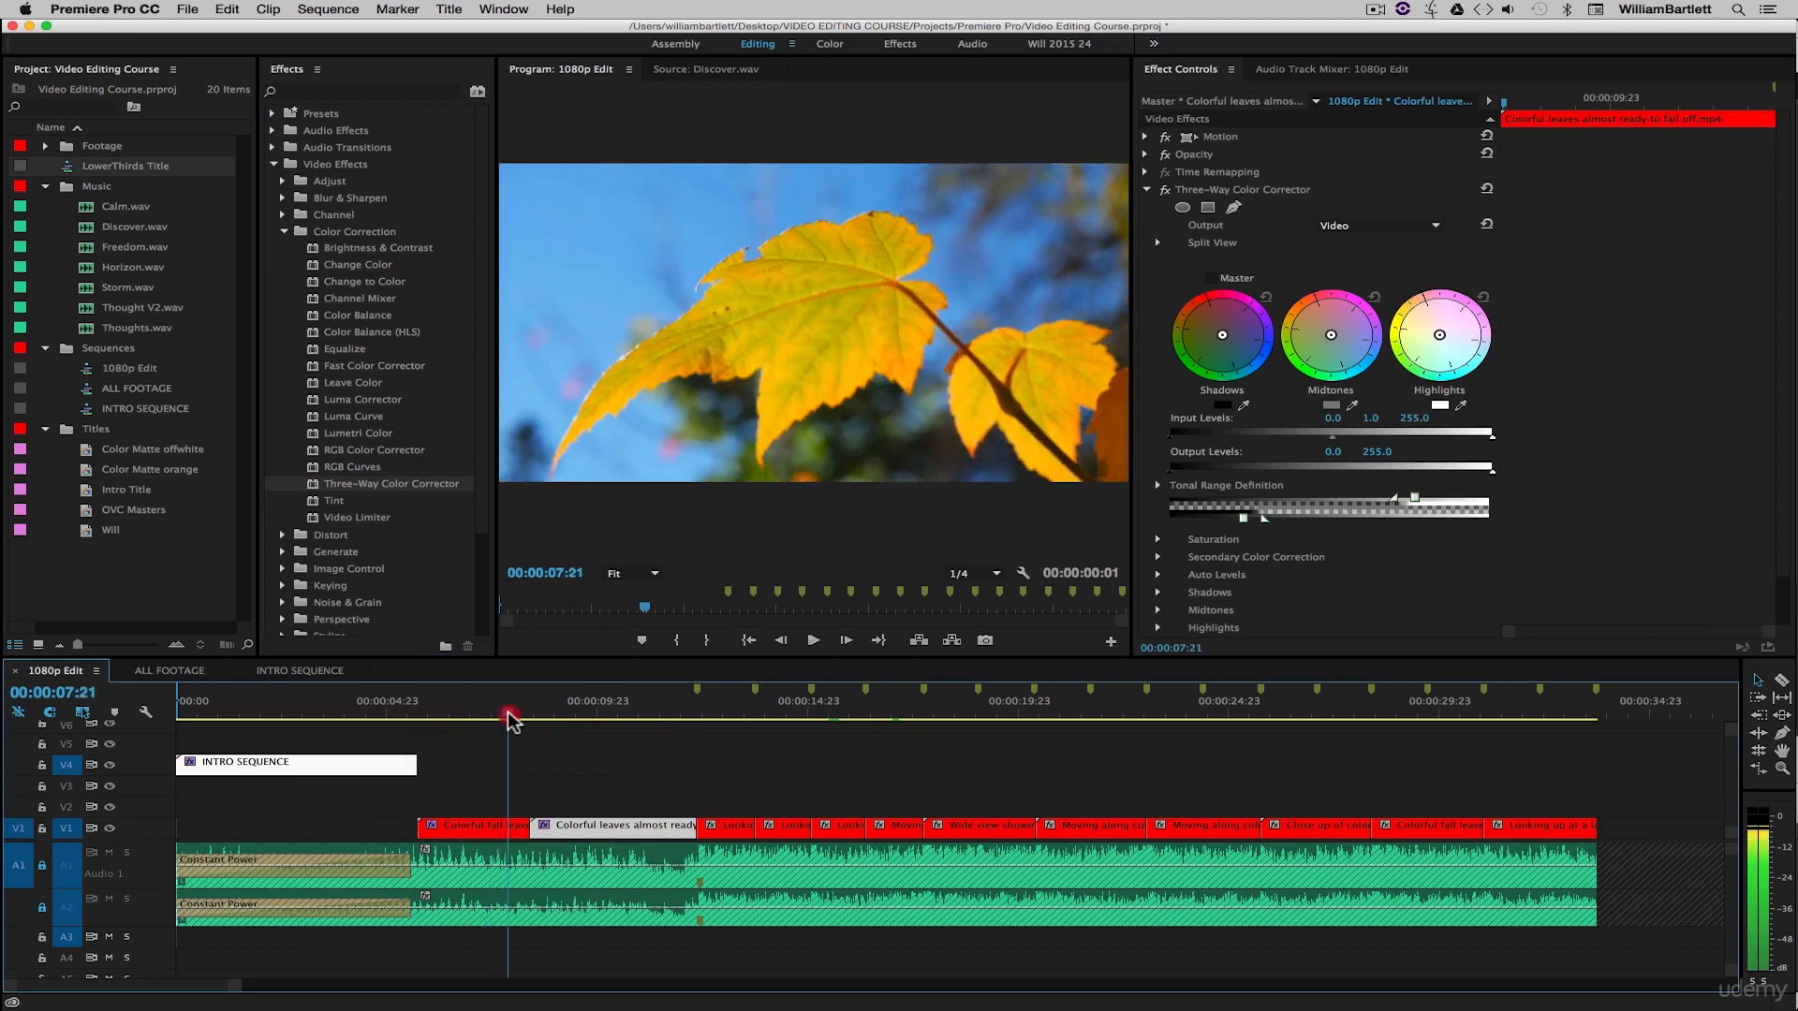
{"action": "left_click", "coordinate": [513, 829]}
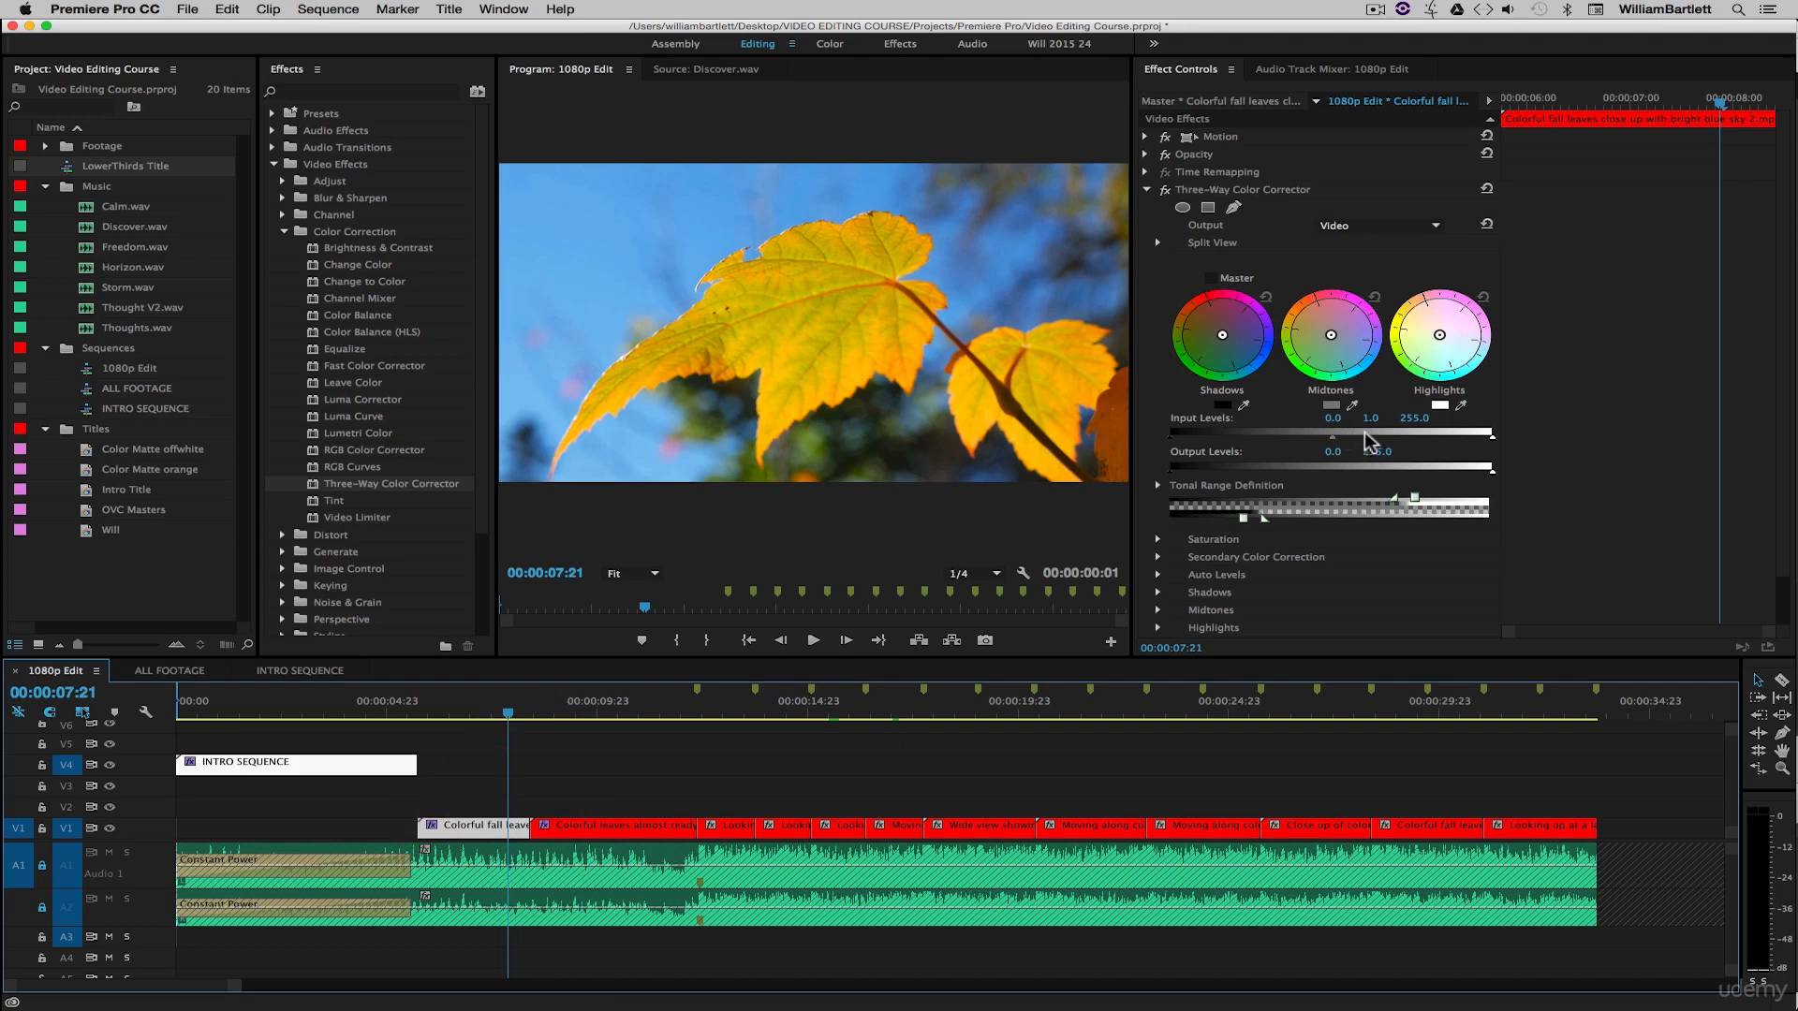
{"action": "left_click", "coordinate": [1330, 336]}
{"action": "left_click_drag", "start_coordinate": [1329, 330], "coordinate": [1320, 322]}
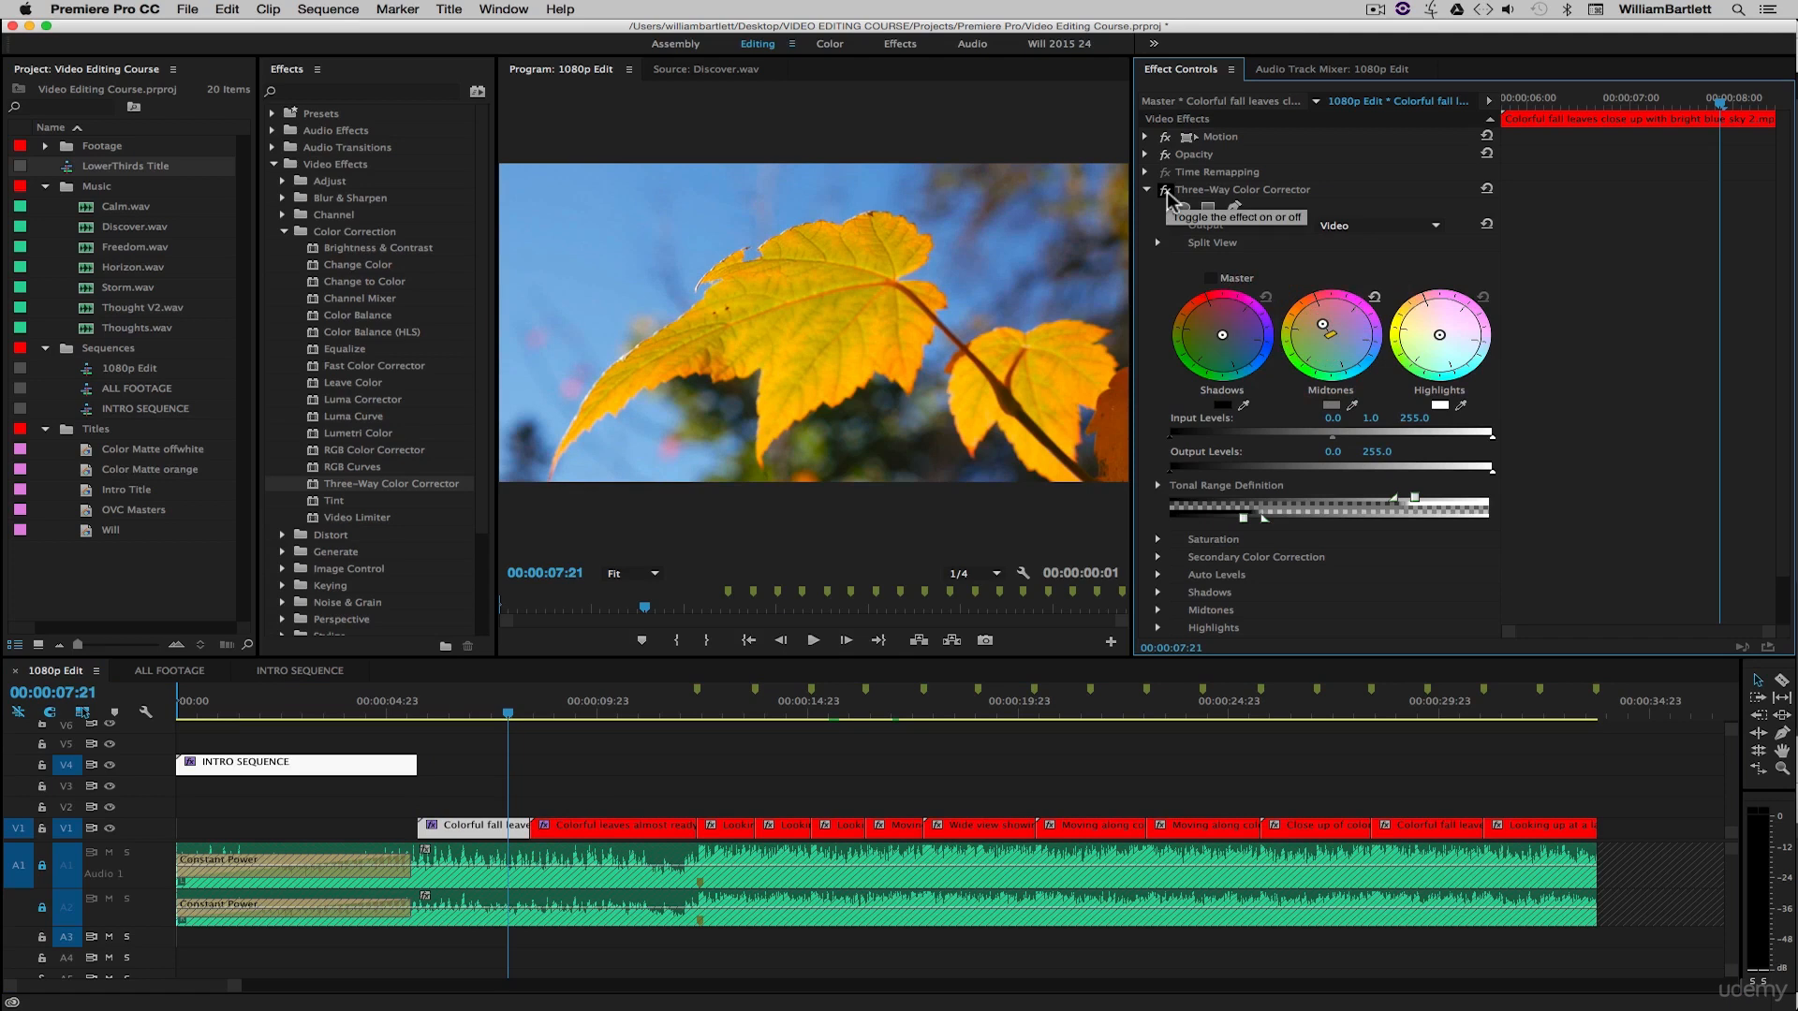
{"action": "left_click", "coordinate": [1167, 191]}
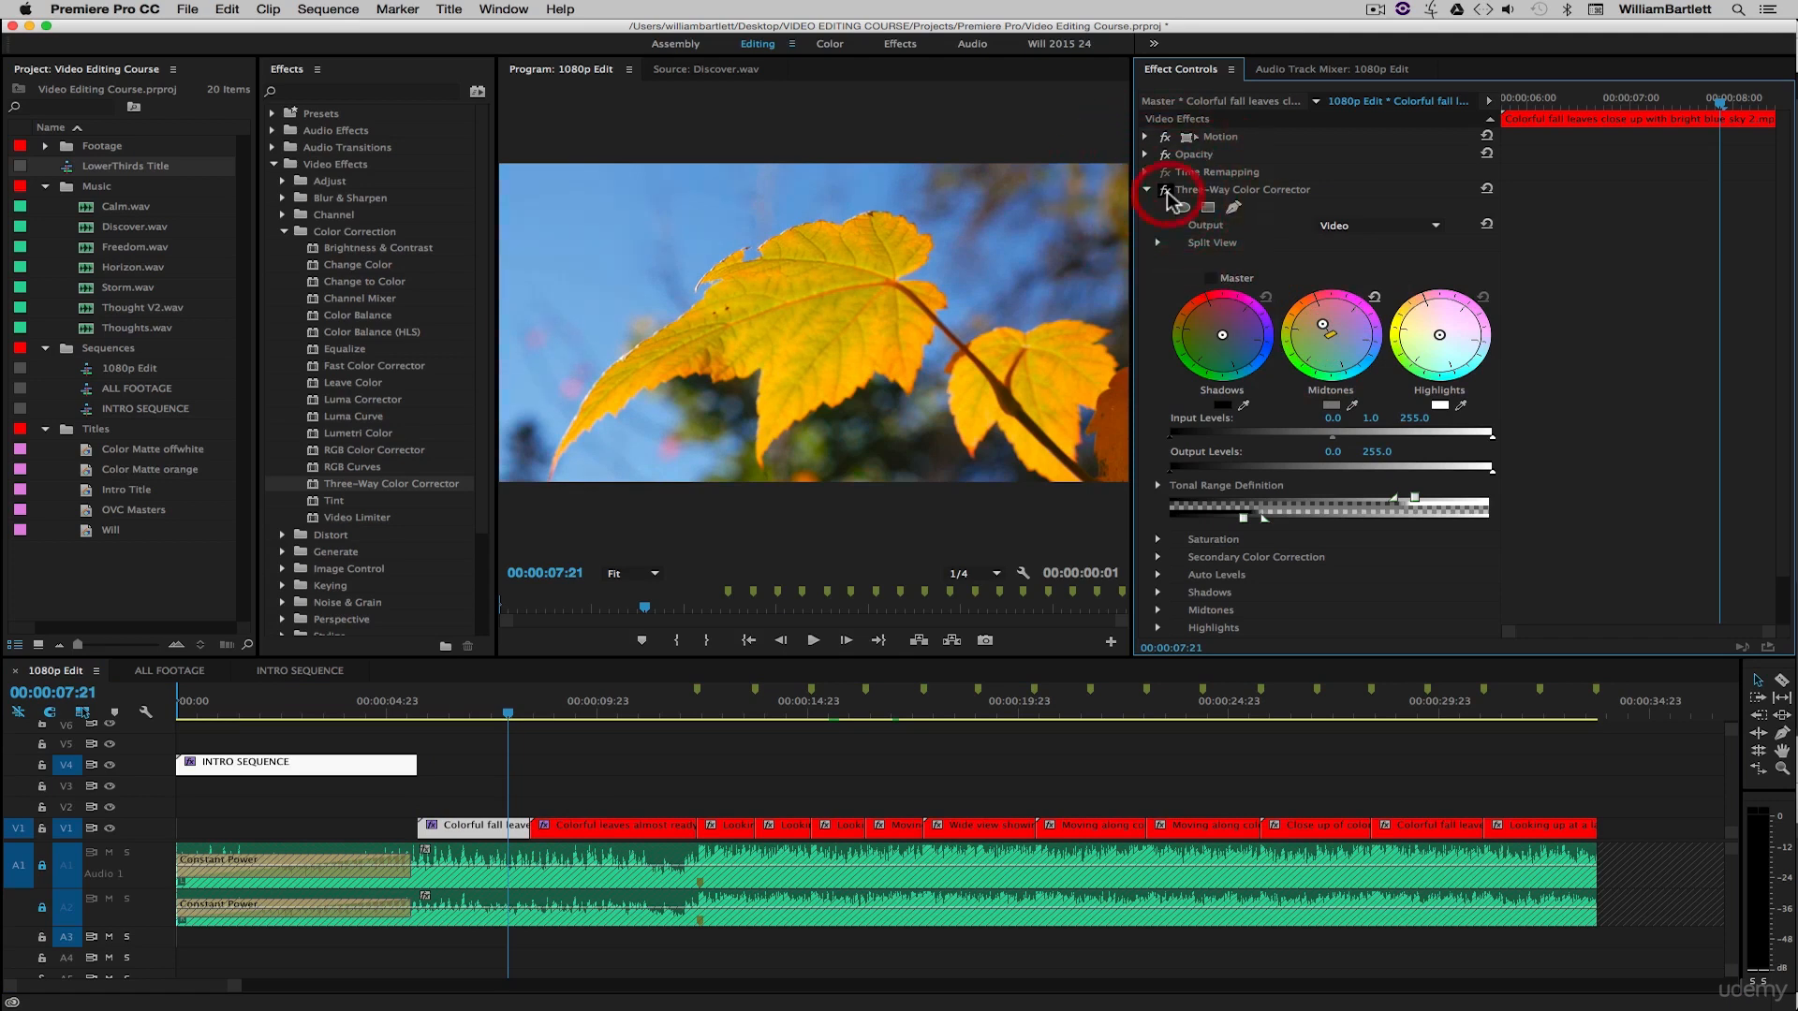
{"action": "left_click", "coordinate": [1166, 191]}
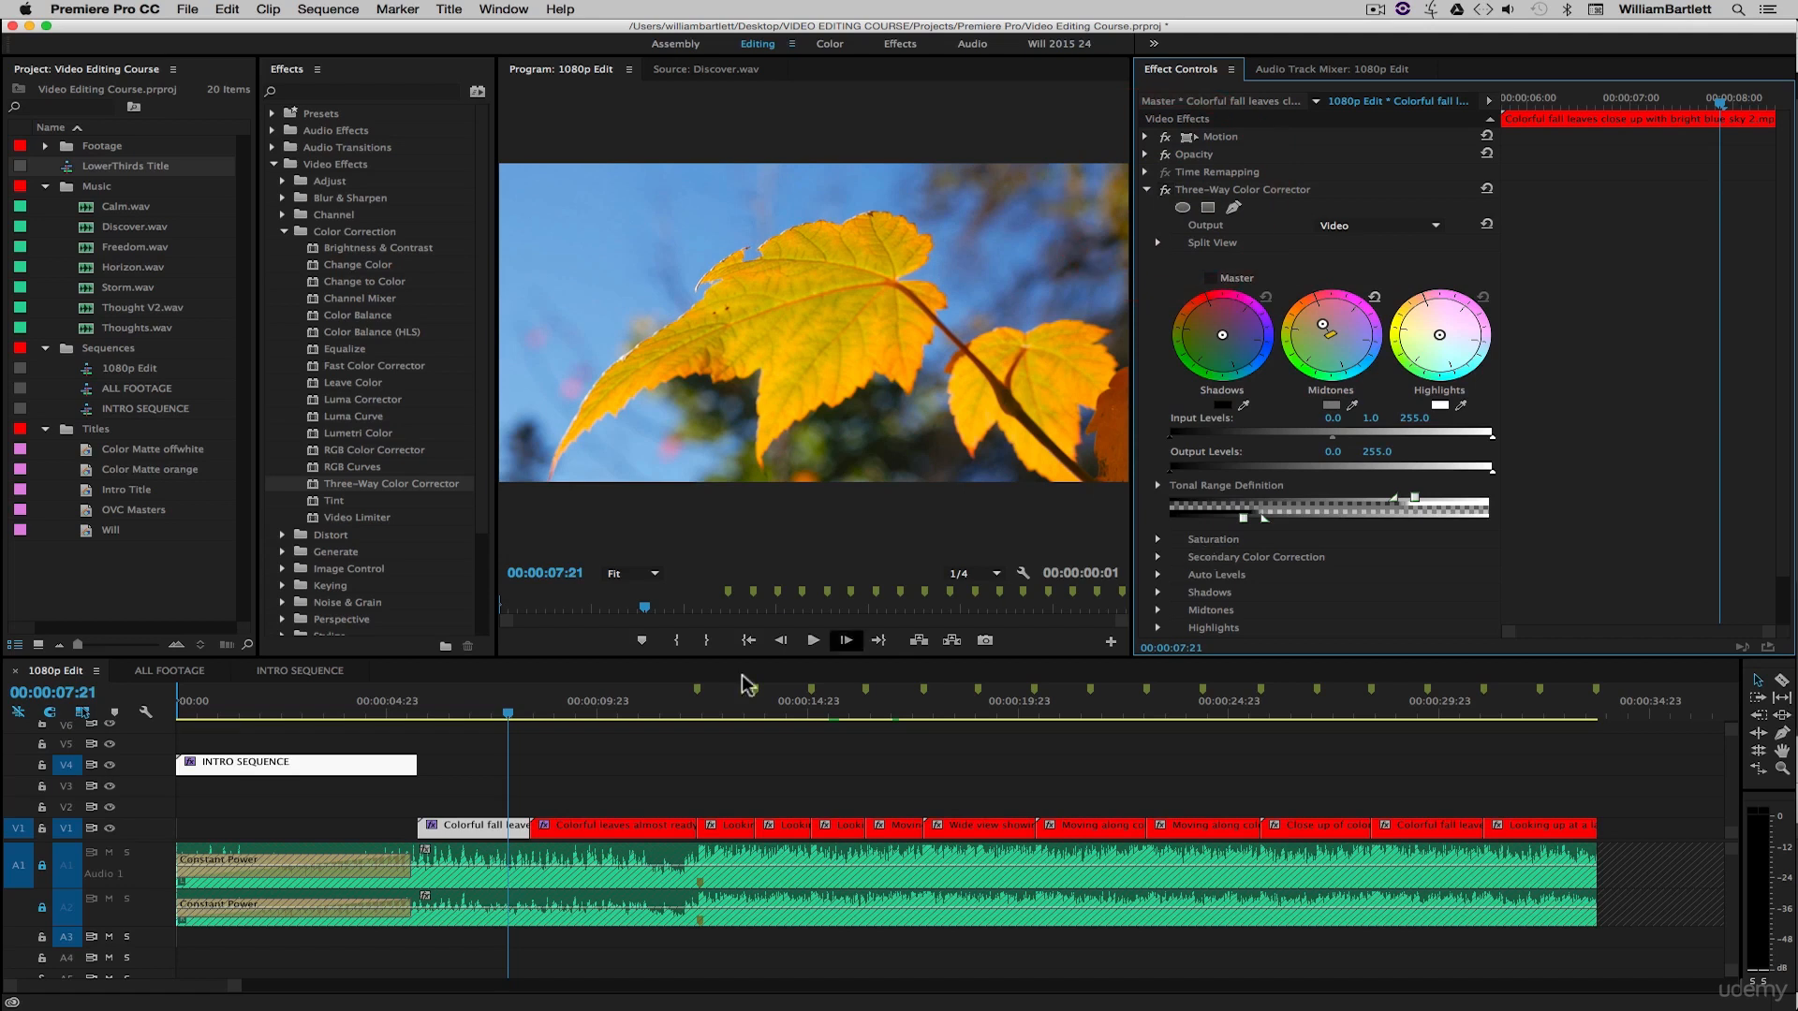
Shift the second leaf clip's midtones and shadows slightly toward blue in the Three-Way Color Corrector.
{"action": "left_click", "coordinate": [512, 716]}
{"action": "left_click_drag", "start_coordinate": [510, 716], "coordinate": [535, 718]}
{"action": "left_click", "coordinate": [564, 827]}
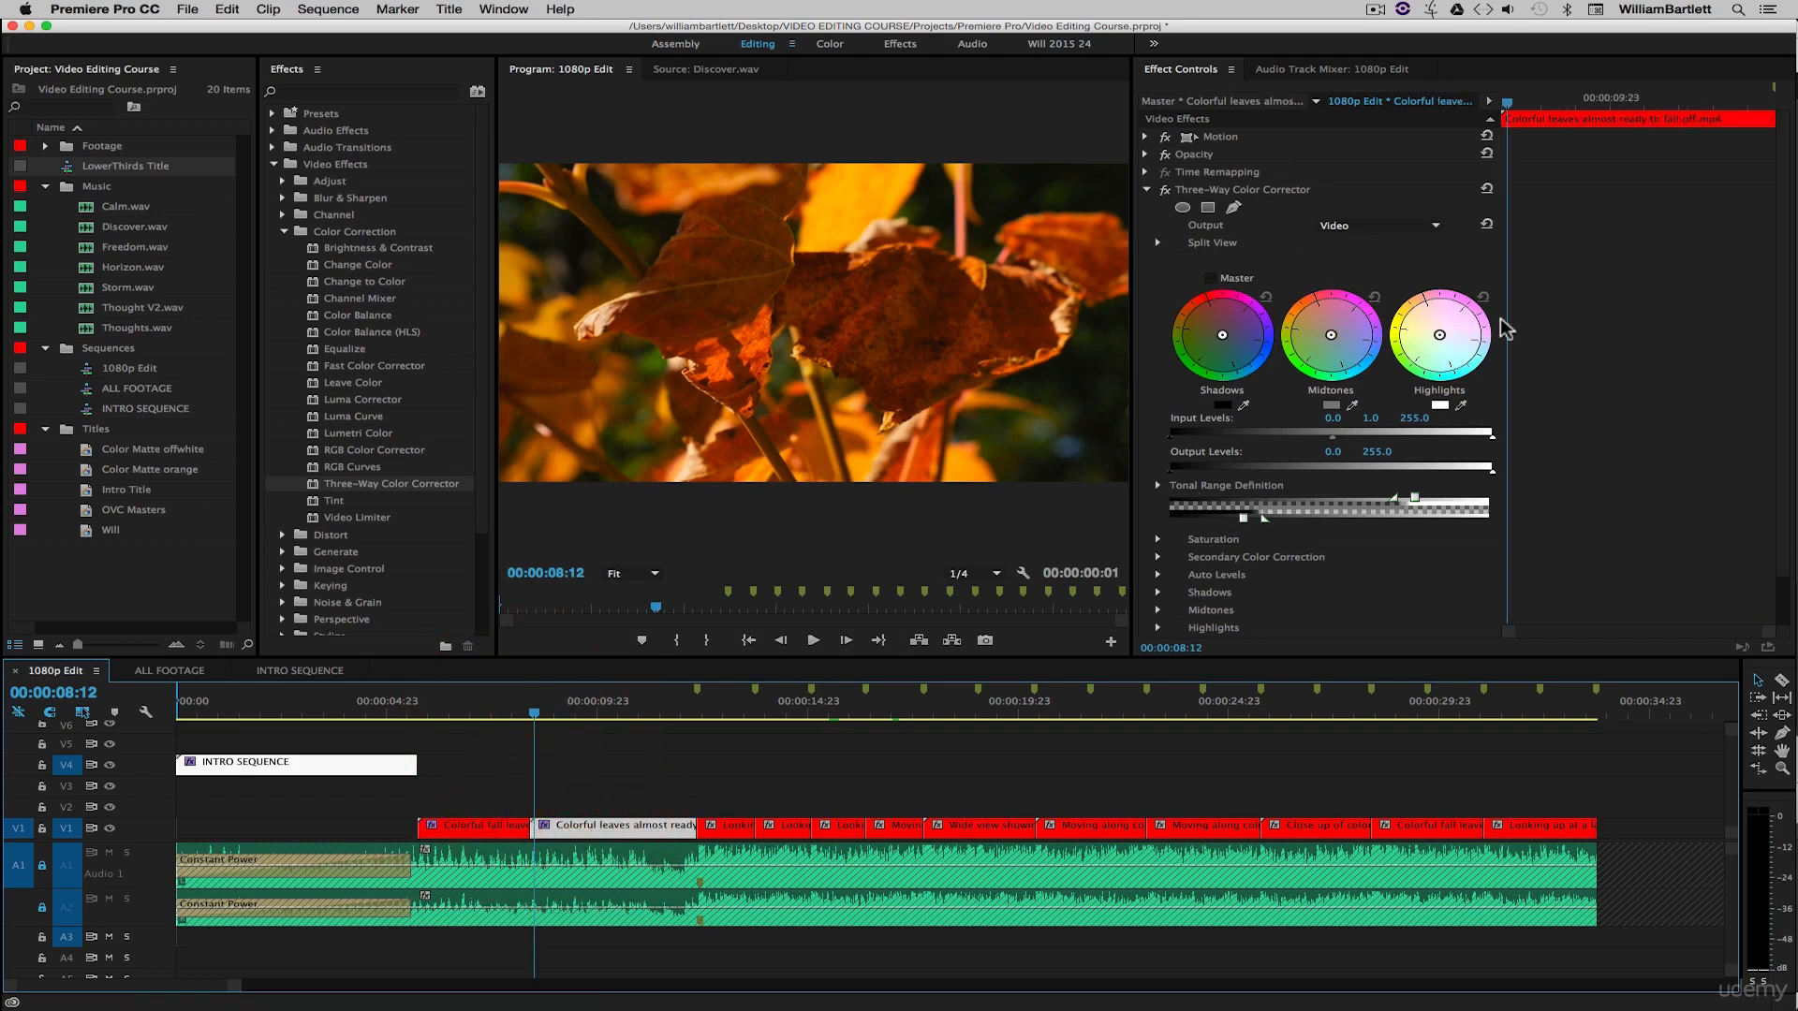
{"action": "left_click_drag", "start_coordinate": [1330, 335], "coordinate": [1339, 342]}
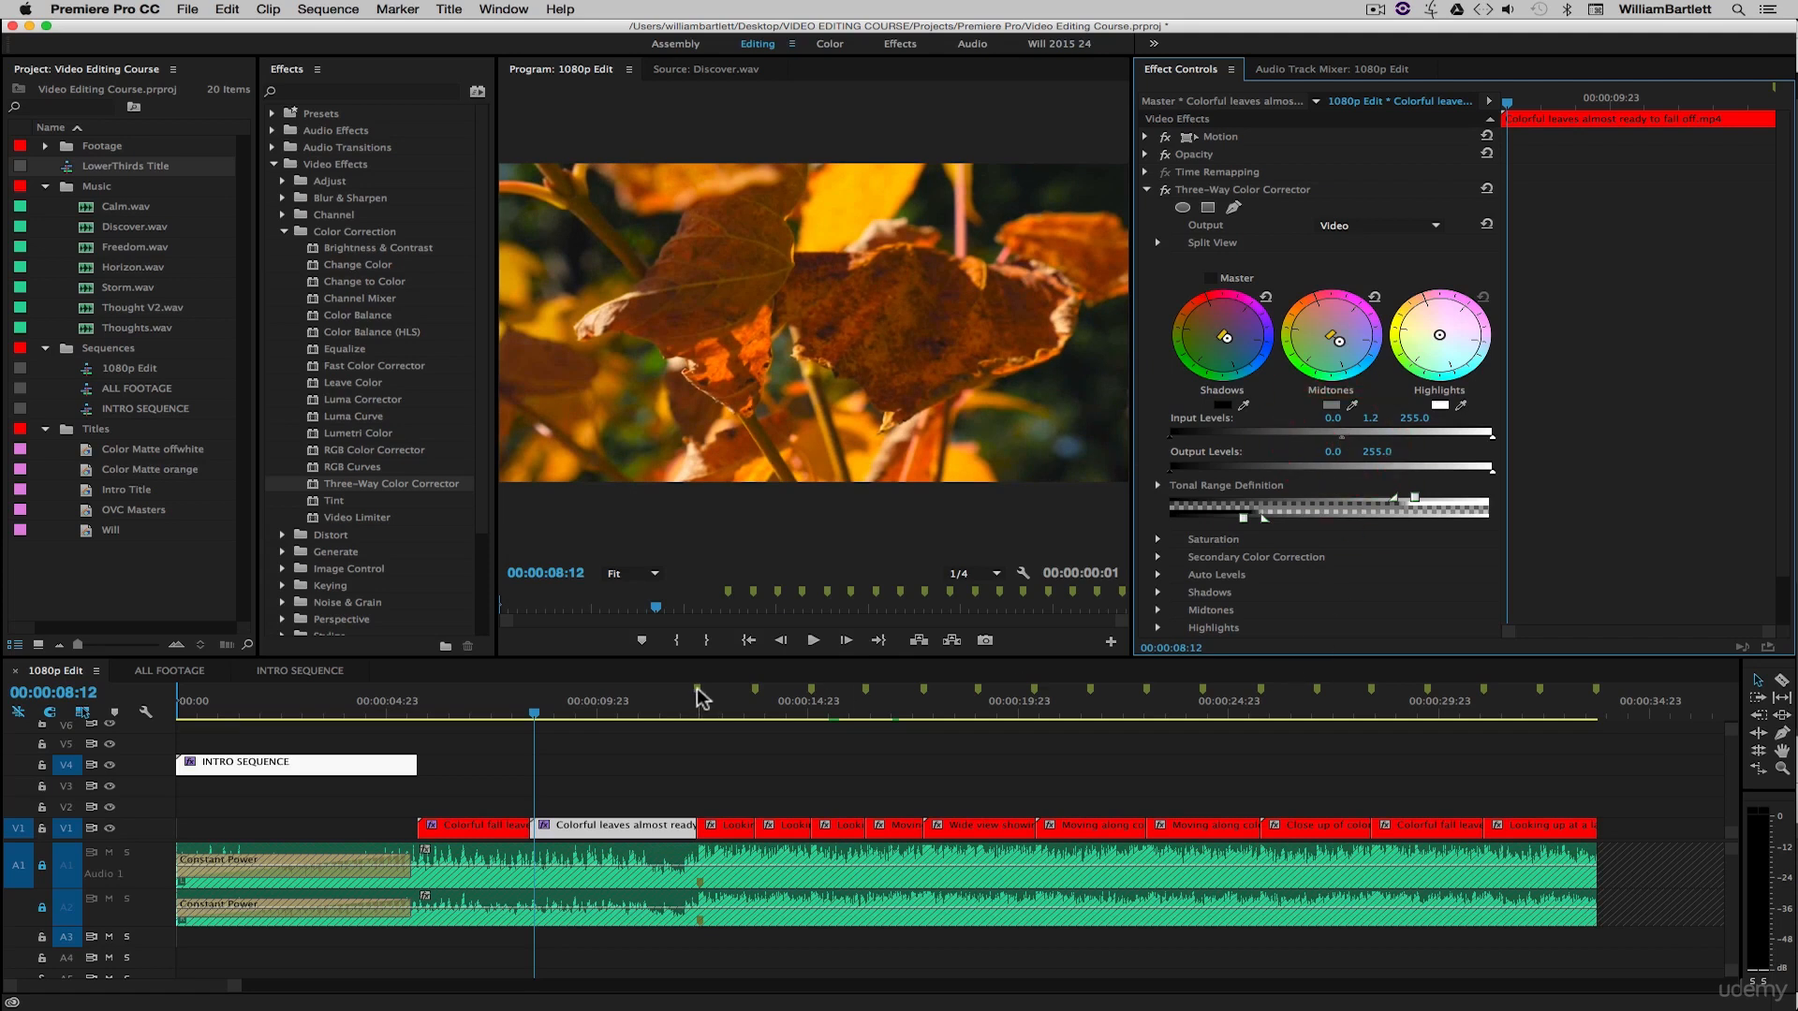
Raise the second leaf clip's midtone input level to 1.3 and compare the correction off and on.
{"action": "left_click_drag", "start_coordinate": [534, 718], "coordinate": [532, 718]}
{"action": "left_click", "coordinate": [1342, 437]}
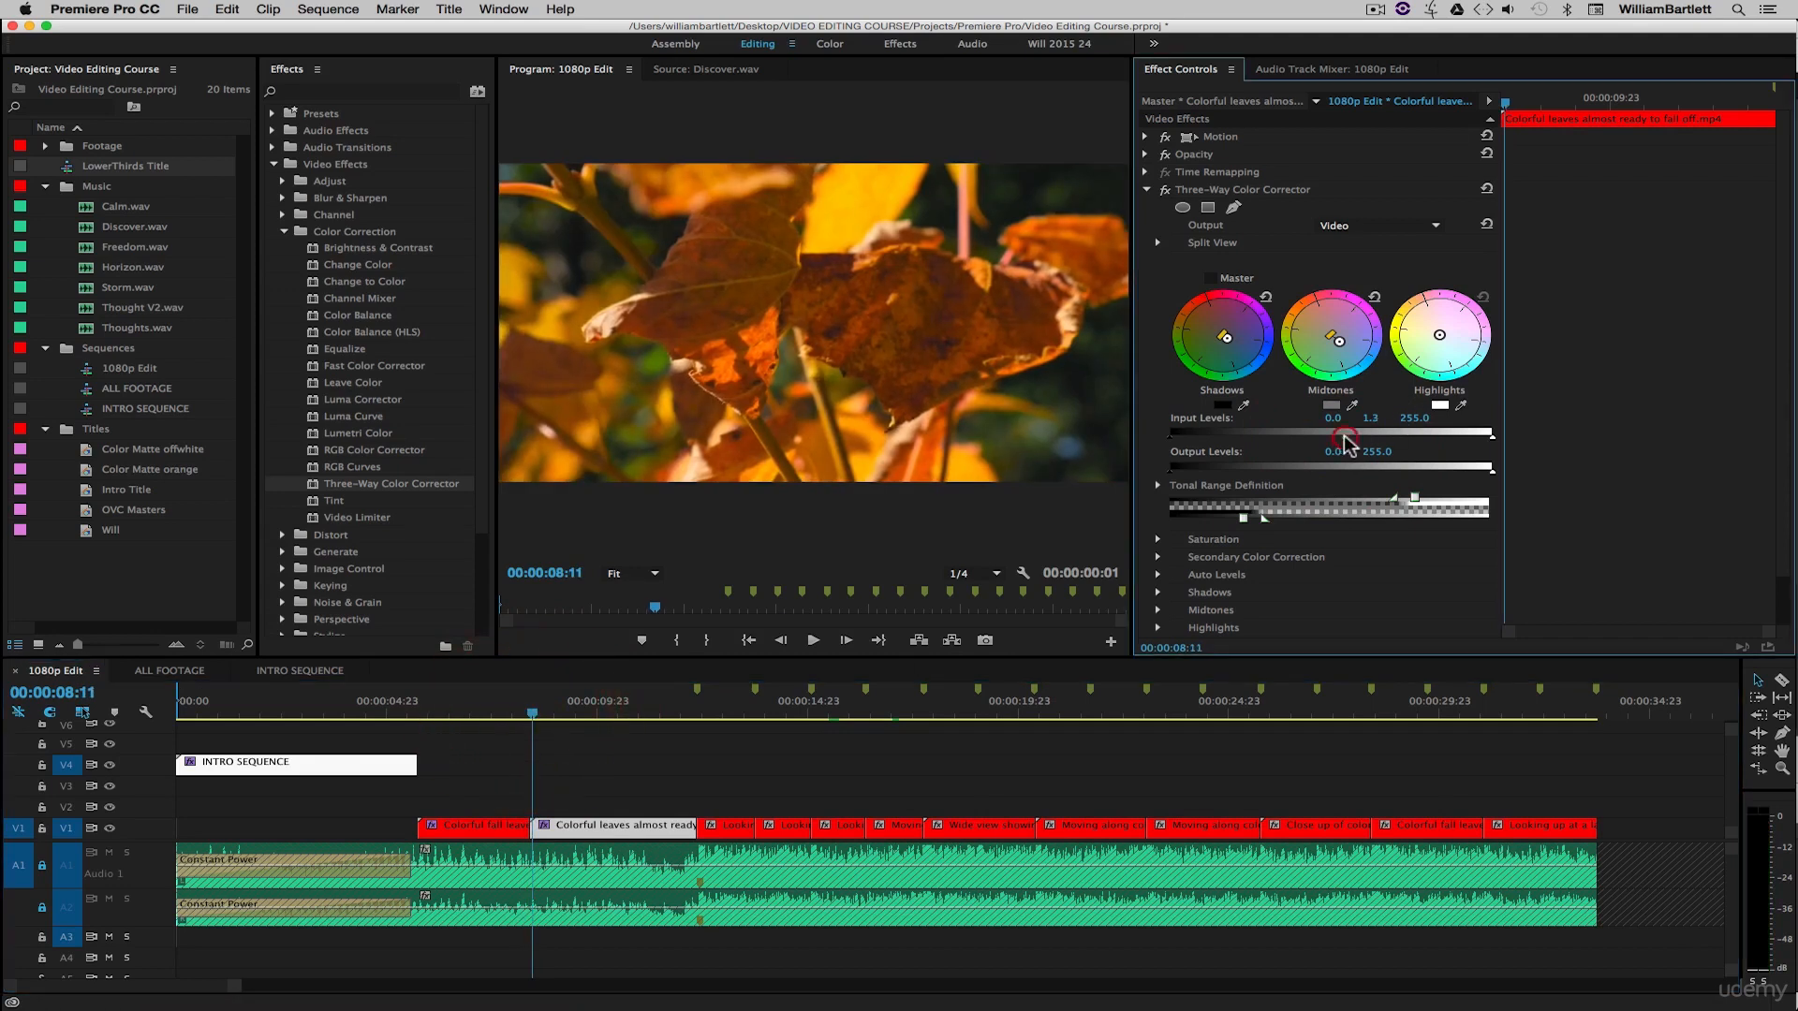
{"action": "left_click", "coordinate": [530, 718]}
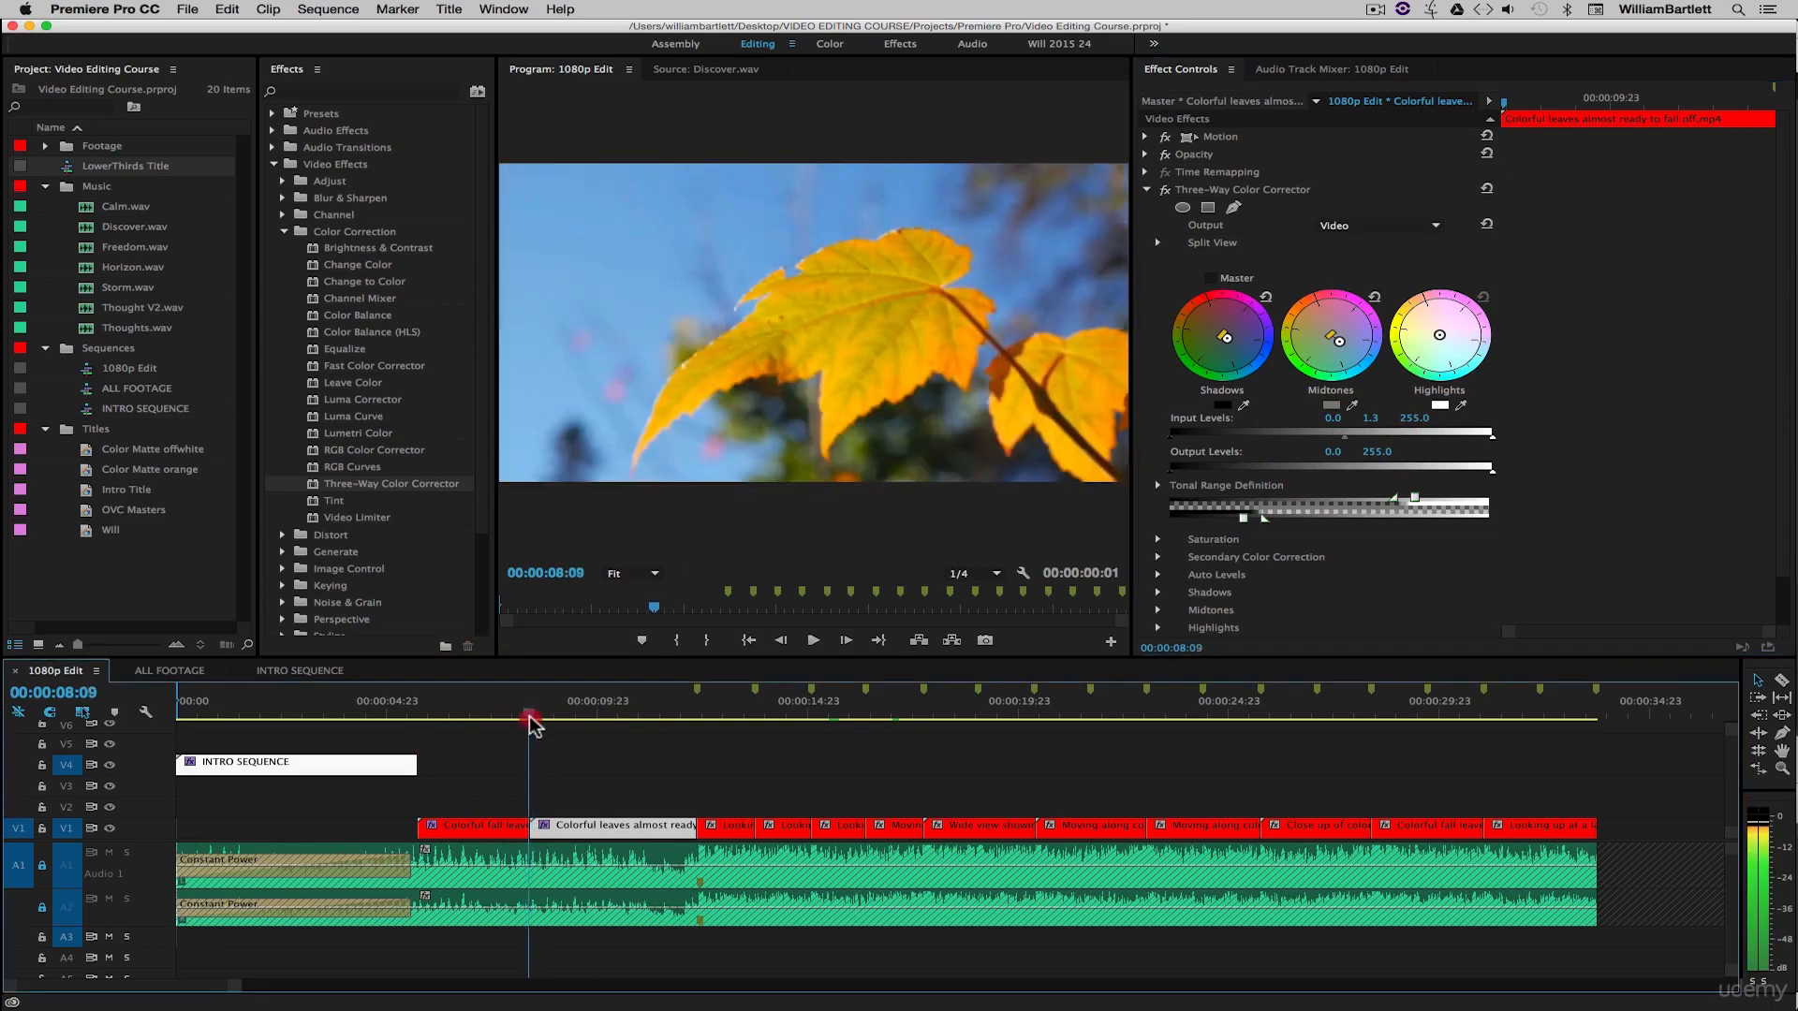
{"action": "left_click", "coordinate": [531, 716]}
{"action": "left_click", "coordinate": [1164, 190]}
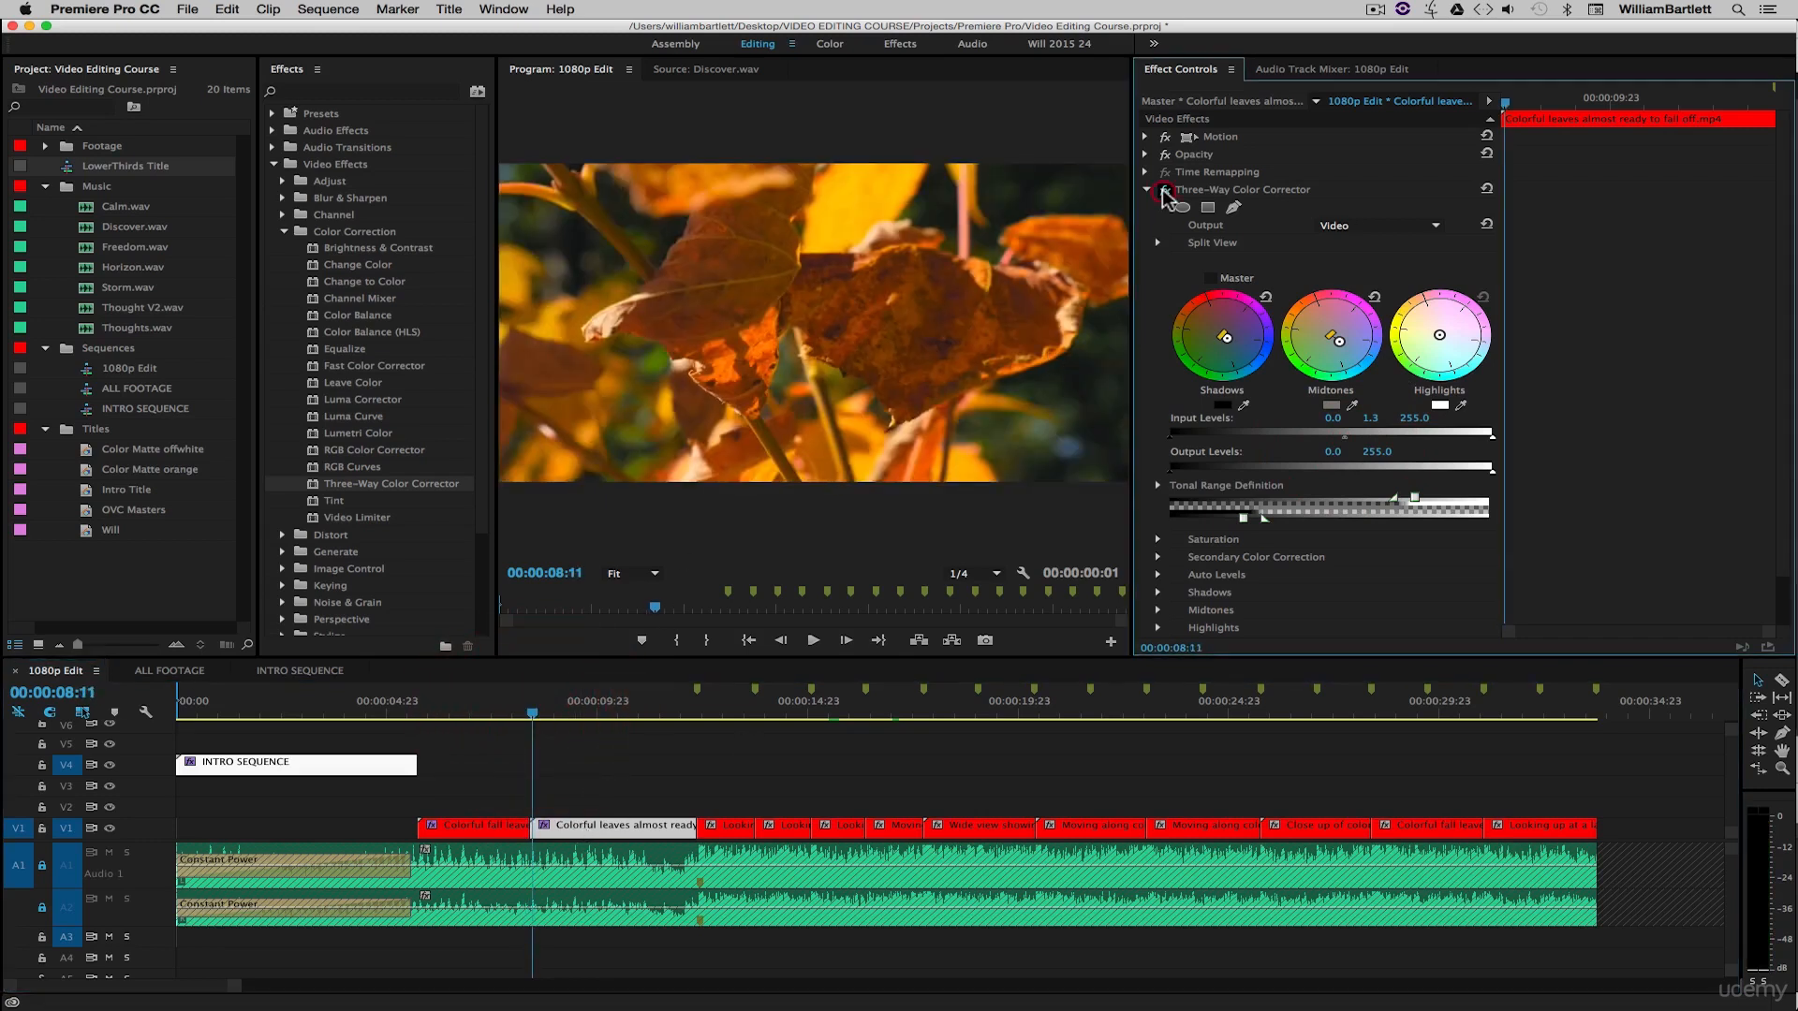
{"action": "left_click", "coordinate": [1164, 190]}
{"action": "left_click", "coordinate": [1164, 190]}
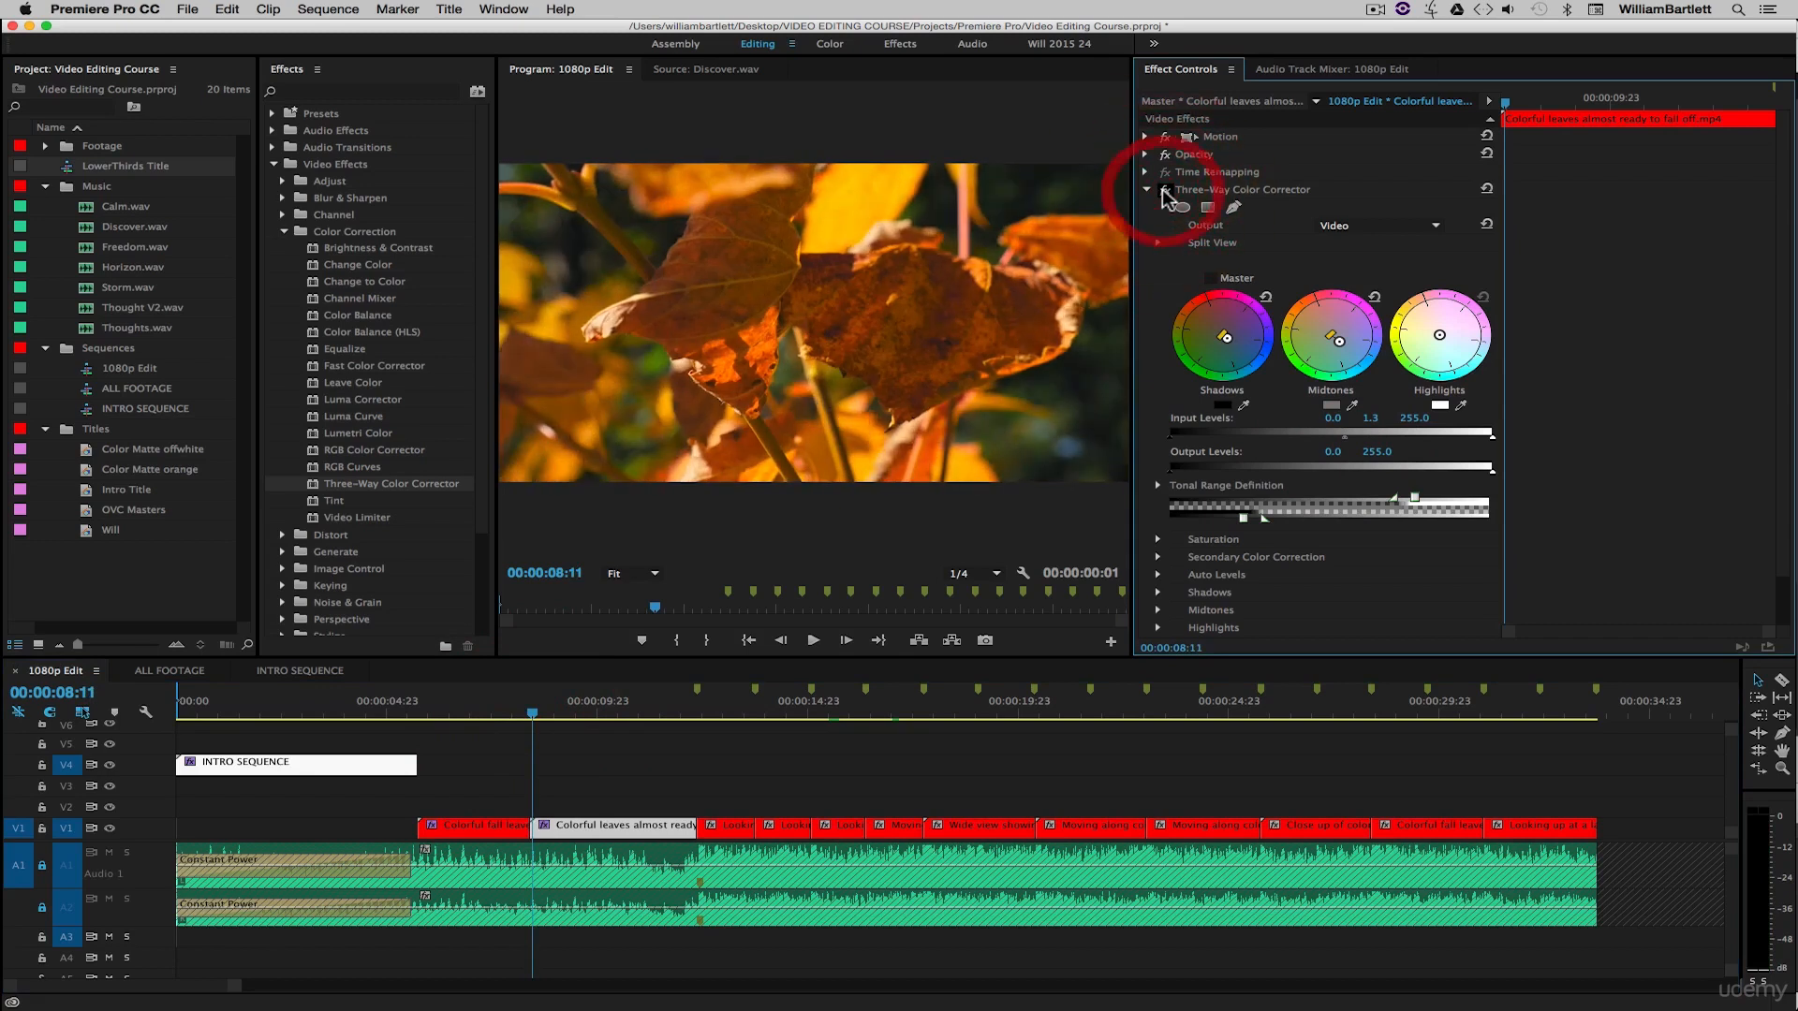
Set the yellow-leaf clip's black input level to 5.9 and its white output level to 248.3.
{"action": "left_click", "coordinate": [940, 755]}
{"action": "left_click", "coordinate": [478, 826]}
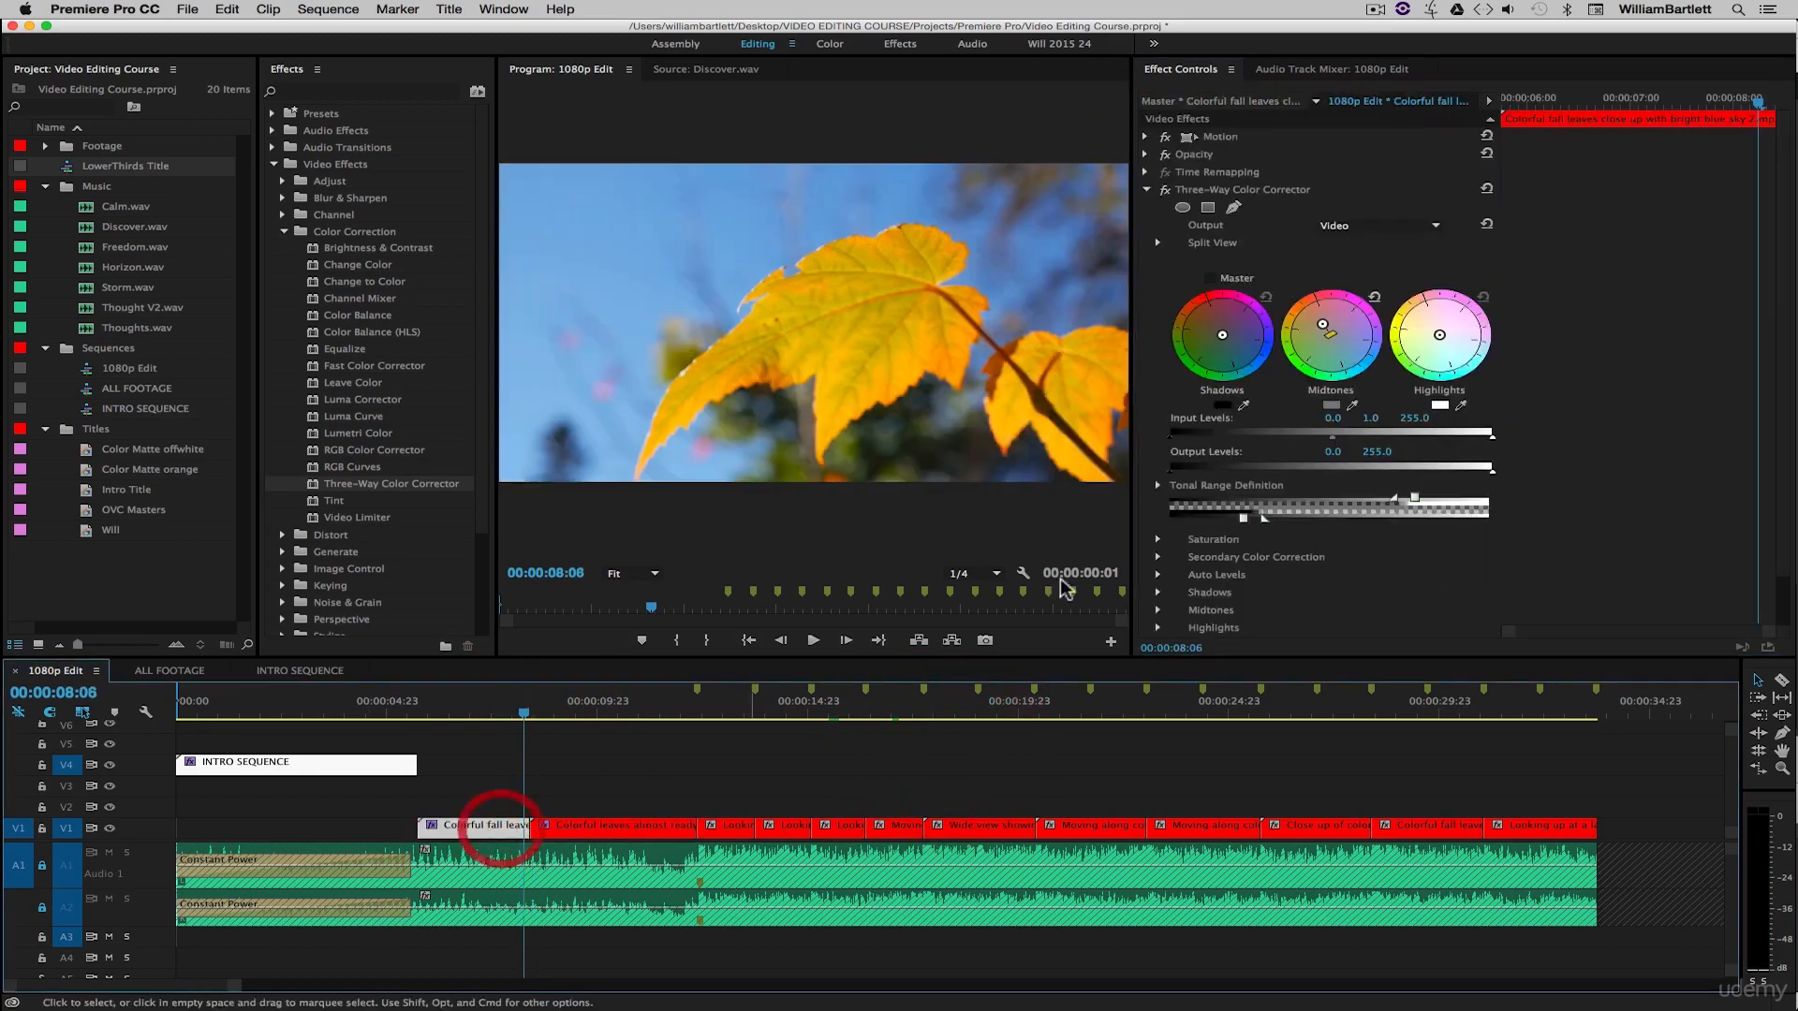
{"action": "left_click_drag", "start_coordinate": [1170, 434], "coordinate": [1177, 437]}
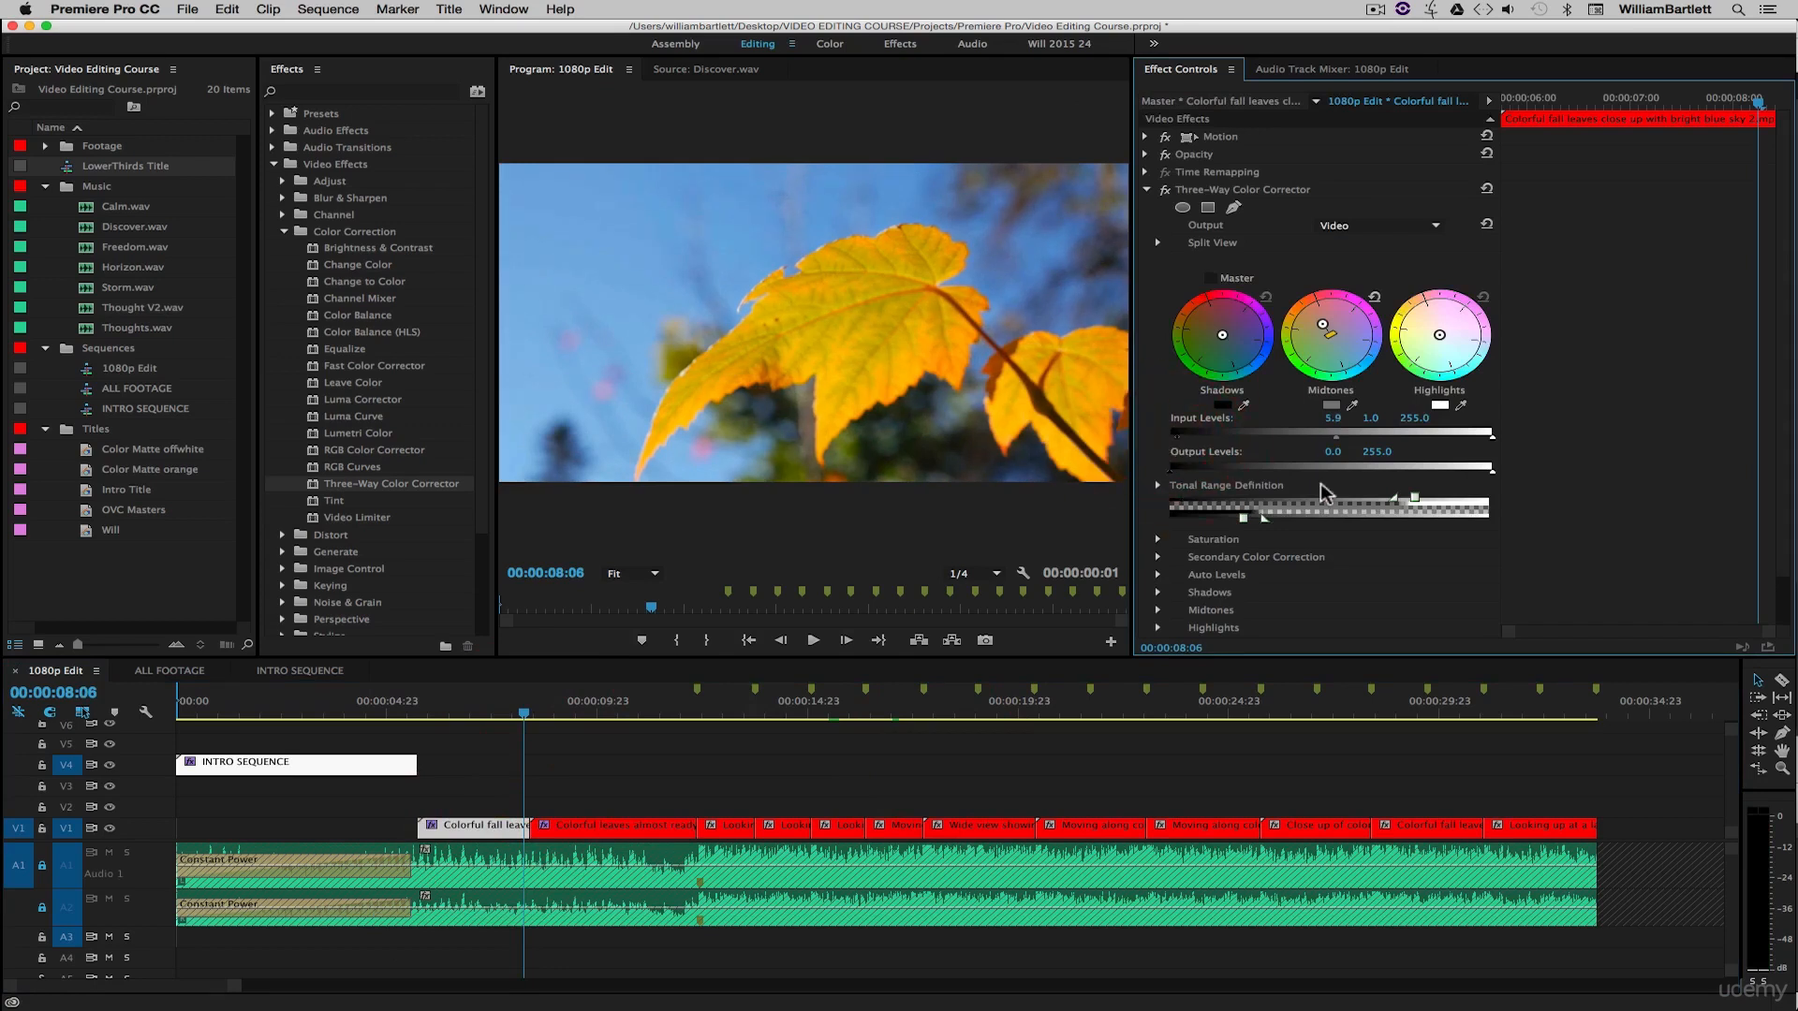
{"action": "mouse_move", "coordinate": [1484, 471]}
{"action": "left_mouse_down"}
{"action": "mouse_move", "coordinate": [1377, 474]}
{"action": "mouse_move", "coordinate": [1512, 483]}
{"action": "mouse_move", "coordinate": [1490, 481]}
{"action": "left_mouse_up"}
Examine the color match across the cut between the two leaf clips frame by frame.
{"action": "left_click", "coordinate": [530, 712]}
{"action": "left_click_drag", "start_coordinate": [530, 712], "coordinate": [538, 721]}
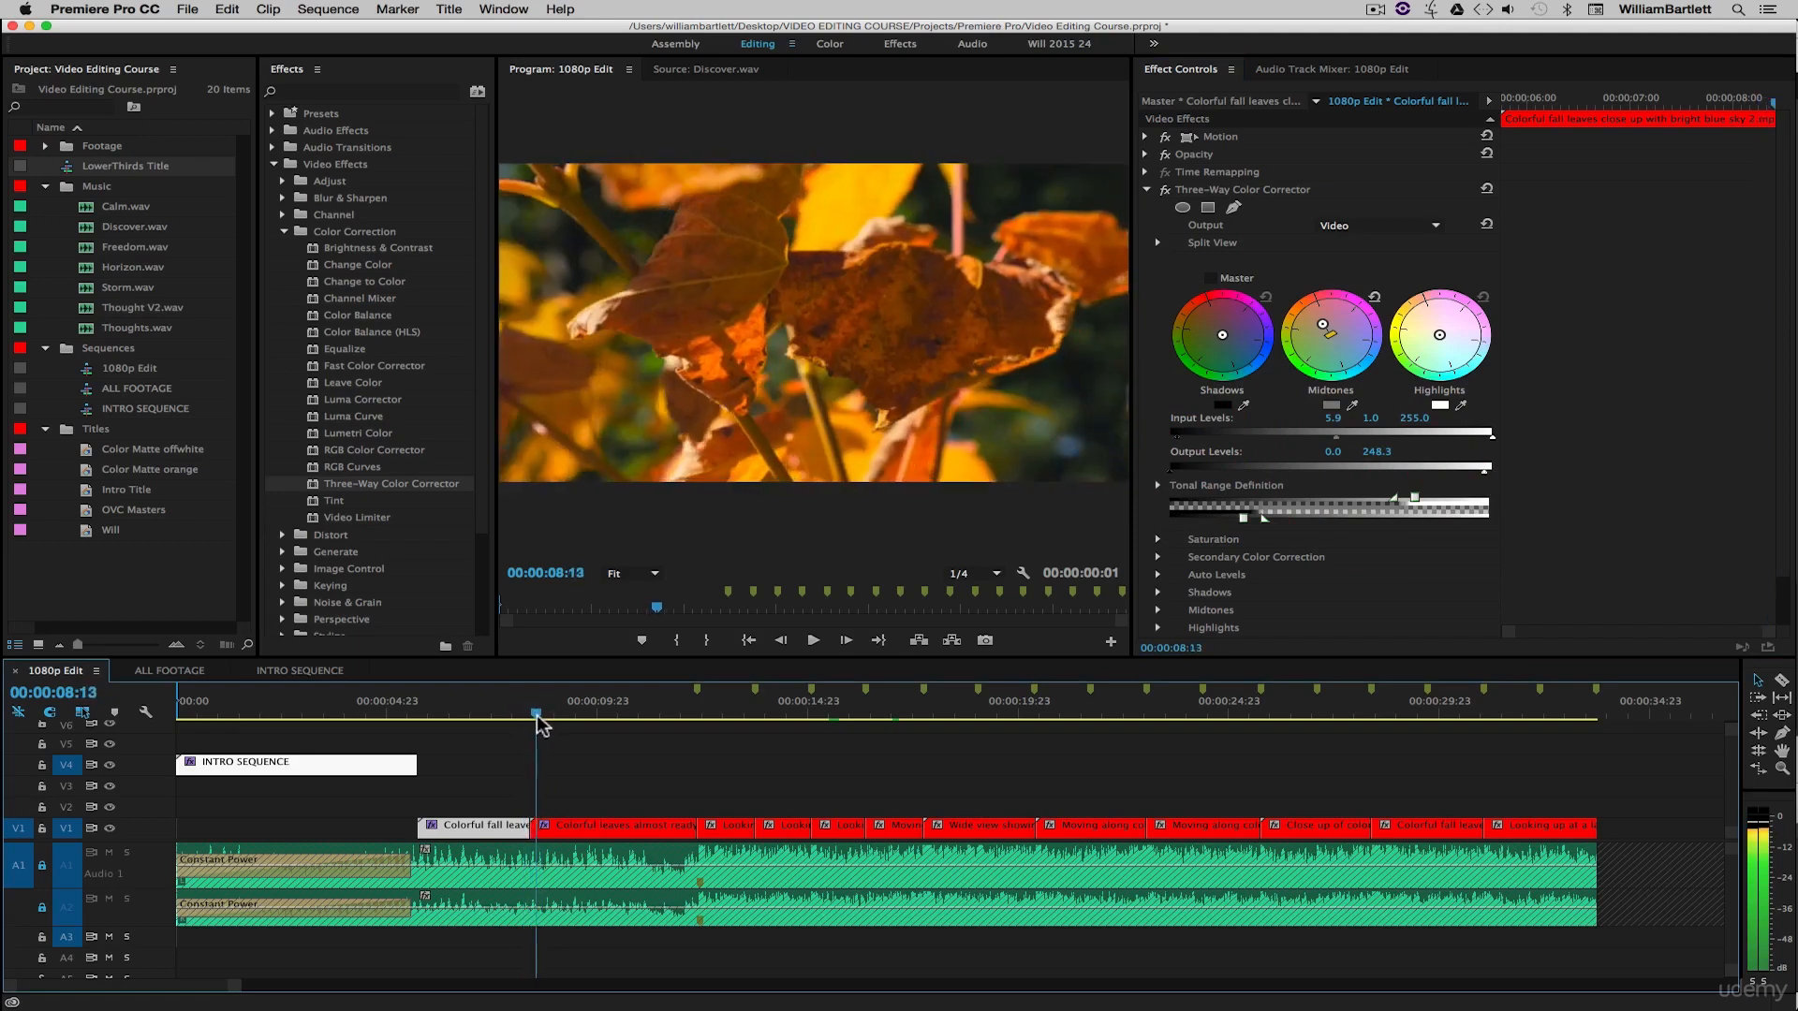
{"action": "left_click", "coordinate": [537, 760]}
{"action": "left_click", "coordinate": [520, 714]}
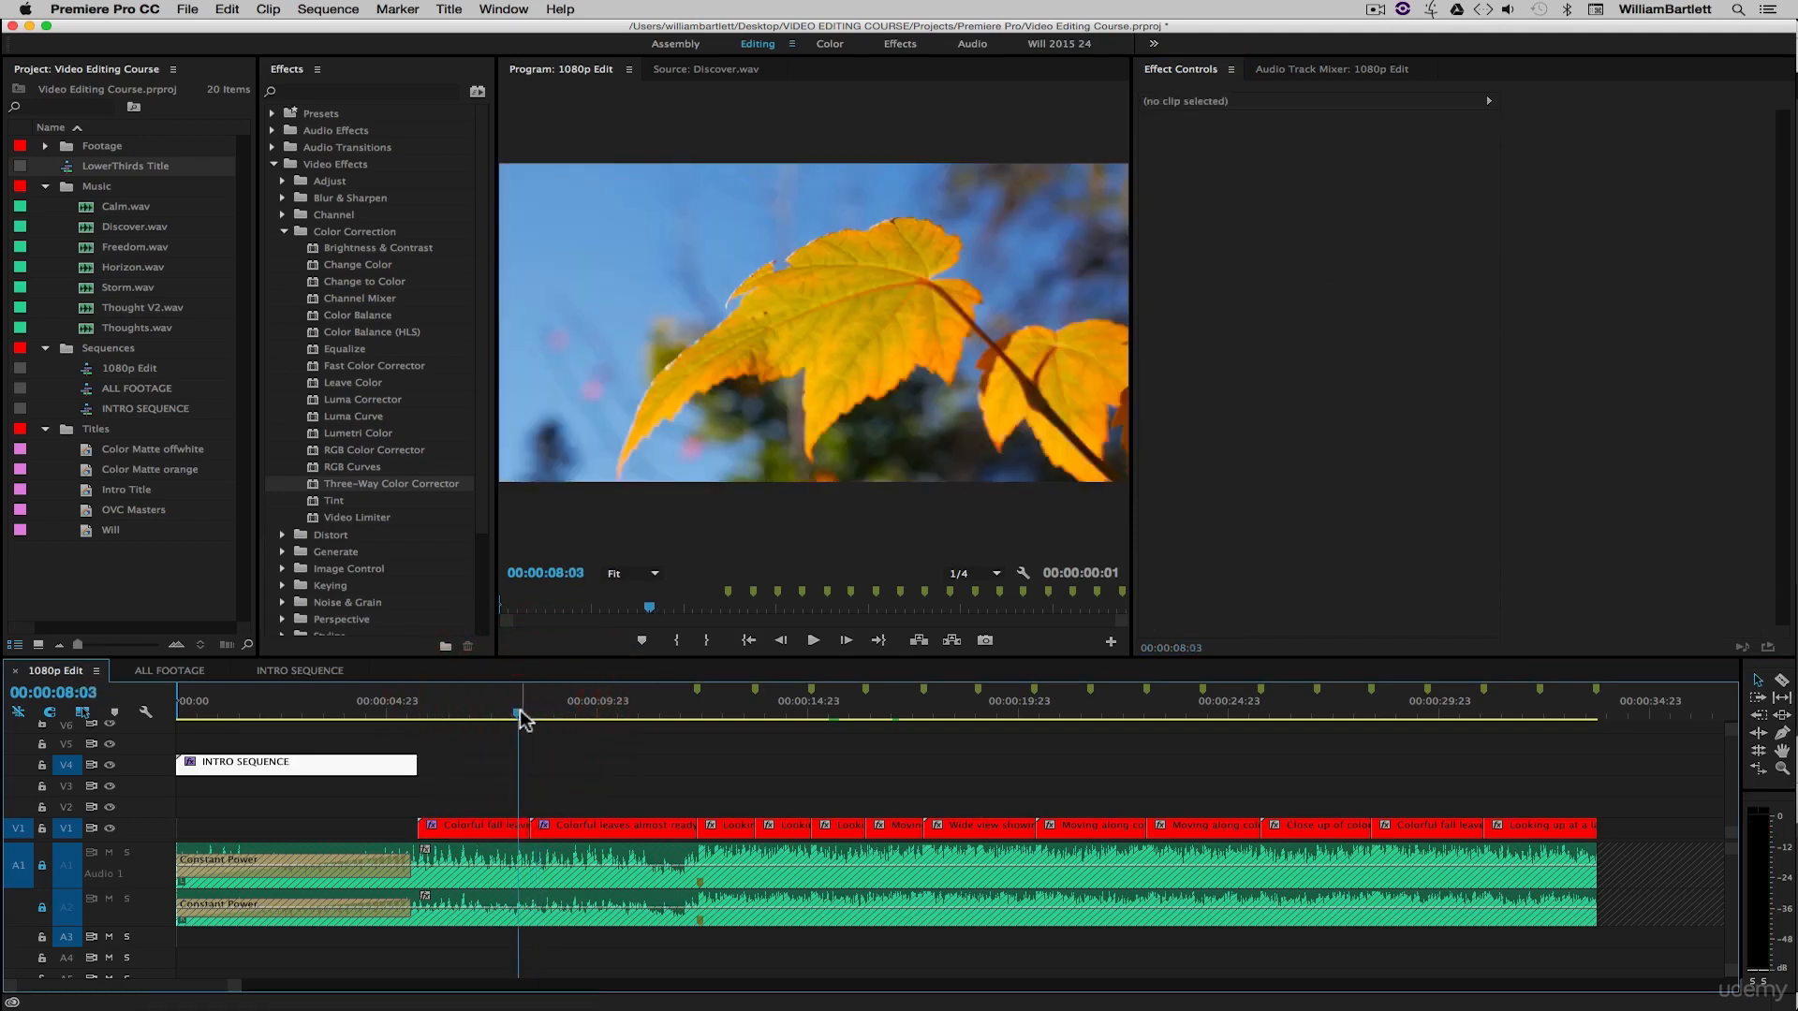
{"action": "left_click_drag", "start_coordinate": [521, 719], "coordinate": [527, 717]}
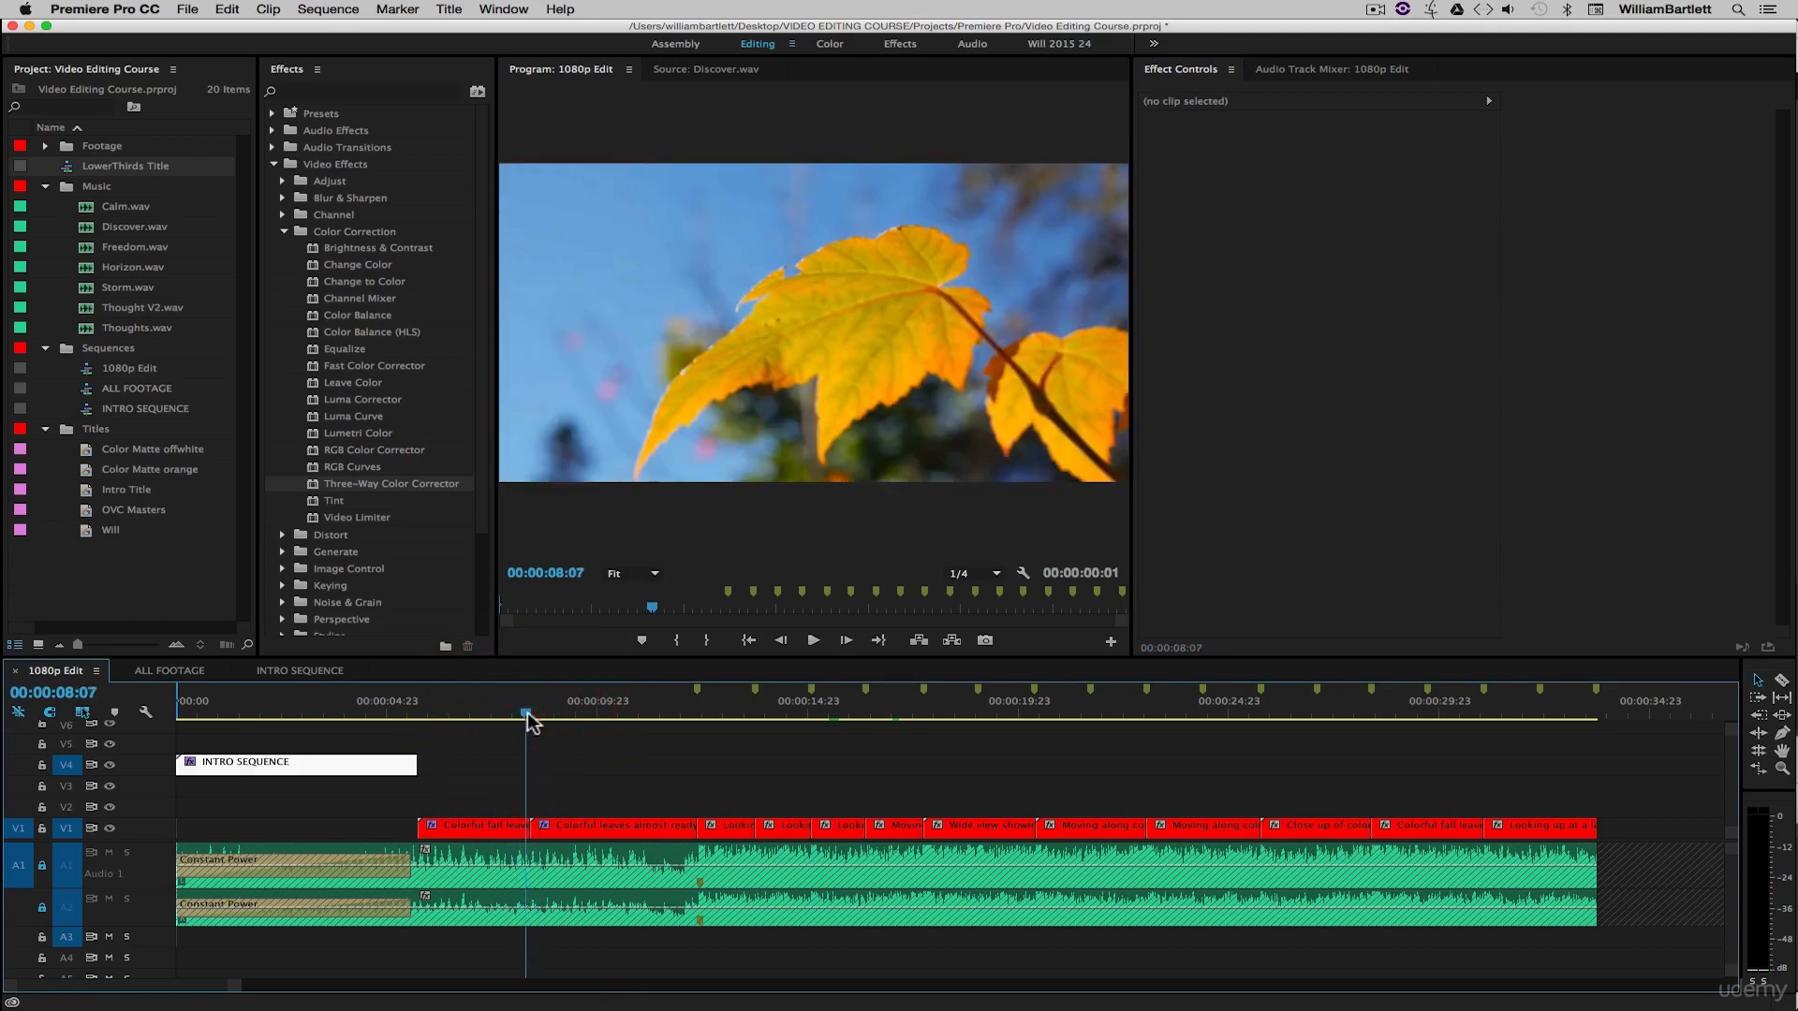
{"action": "left_click_drag", "start_coordinate": [527, 717], "coordinate": [530, 719]}
{"action": "key", "text": "Right"}
{"action": "key", "text": "Left"}
{"action": "key", "text": "Right"}
{"action": "key", "text": "Left"}
{"action": "key", "text": "Right"}
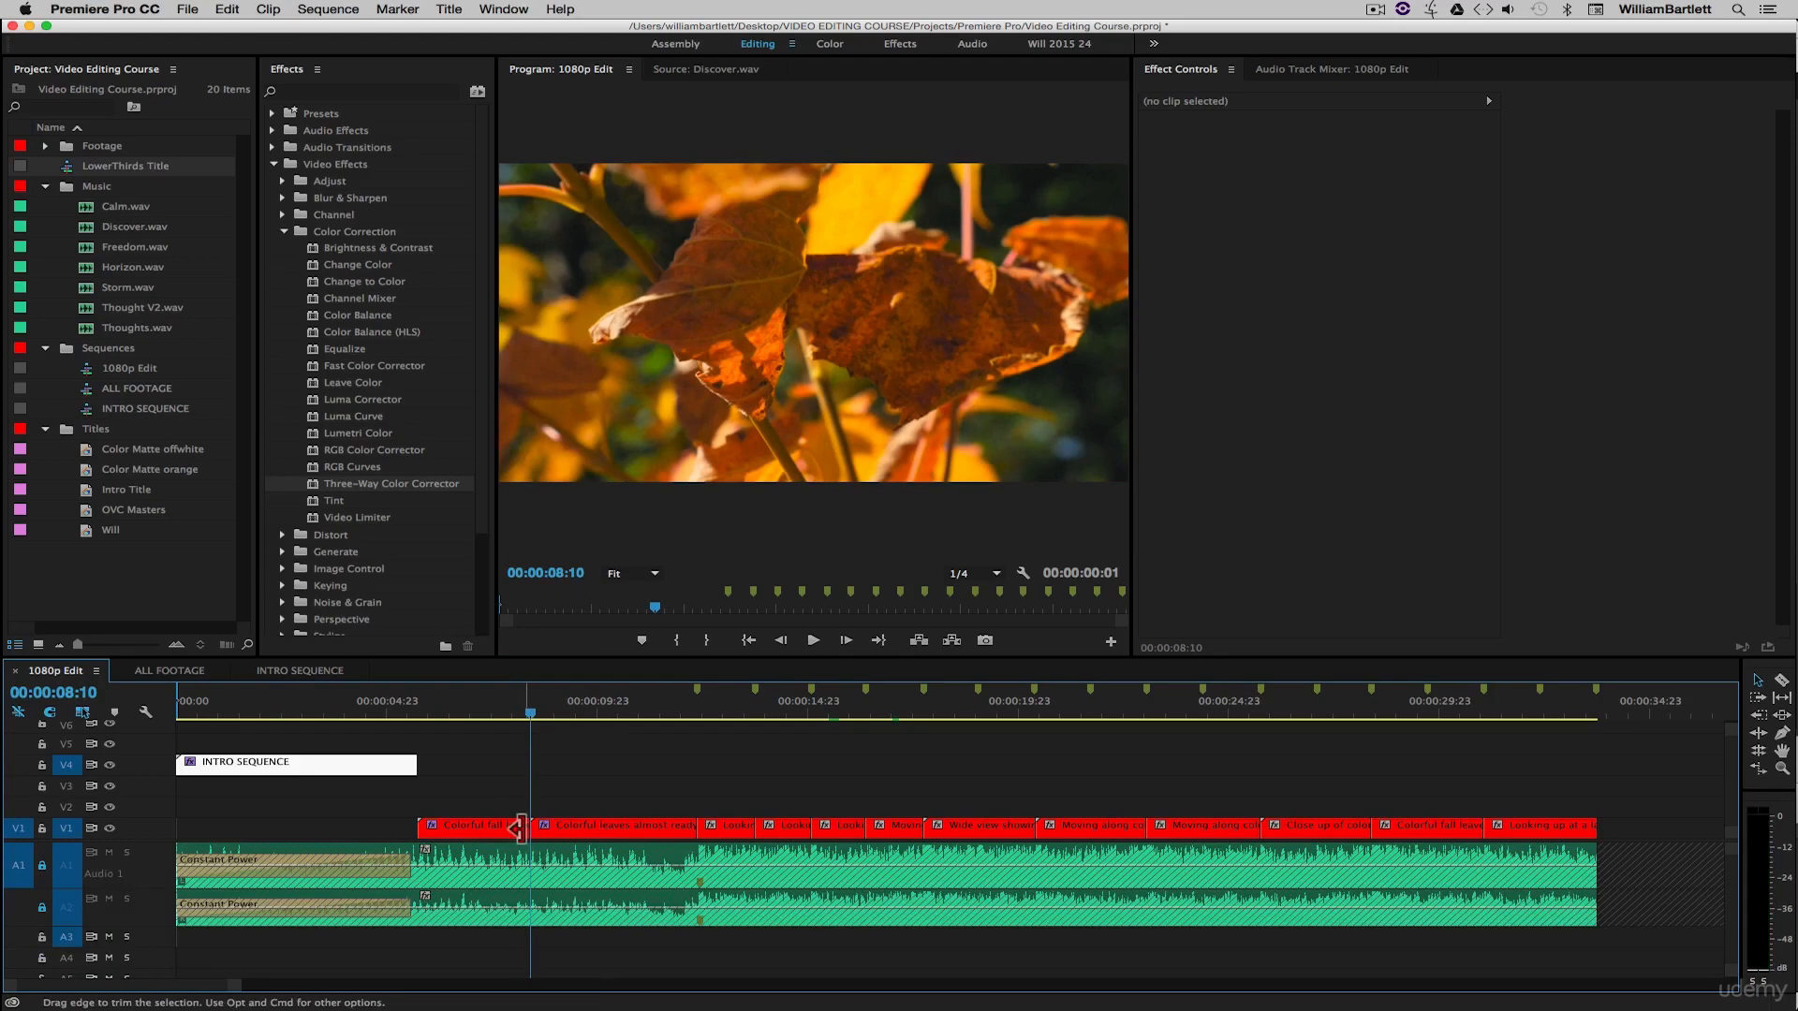
{"action": "left_click", "coordinate": [568, 792]}
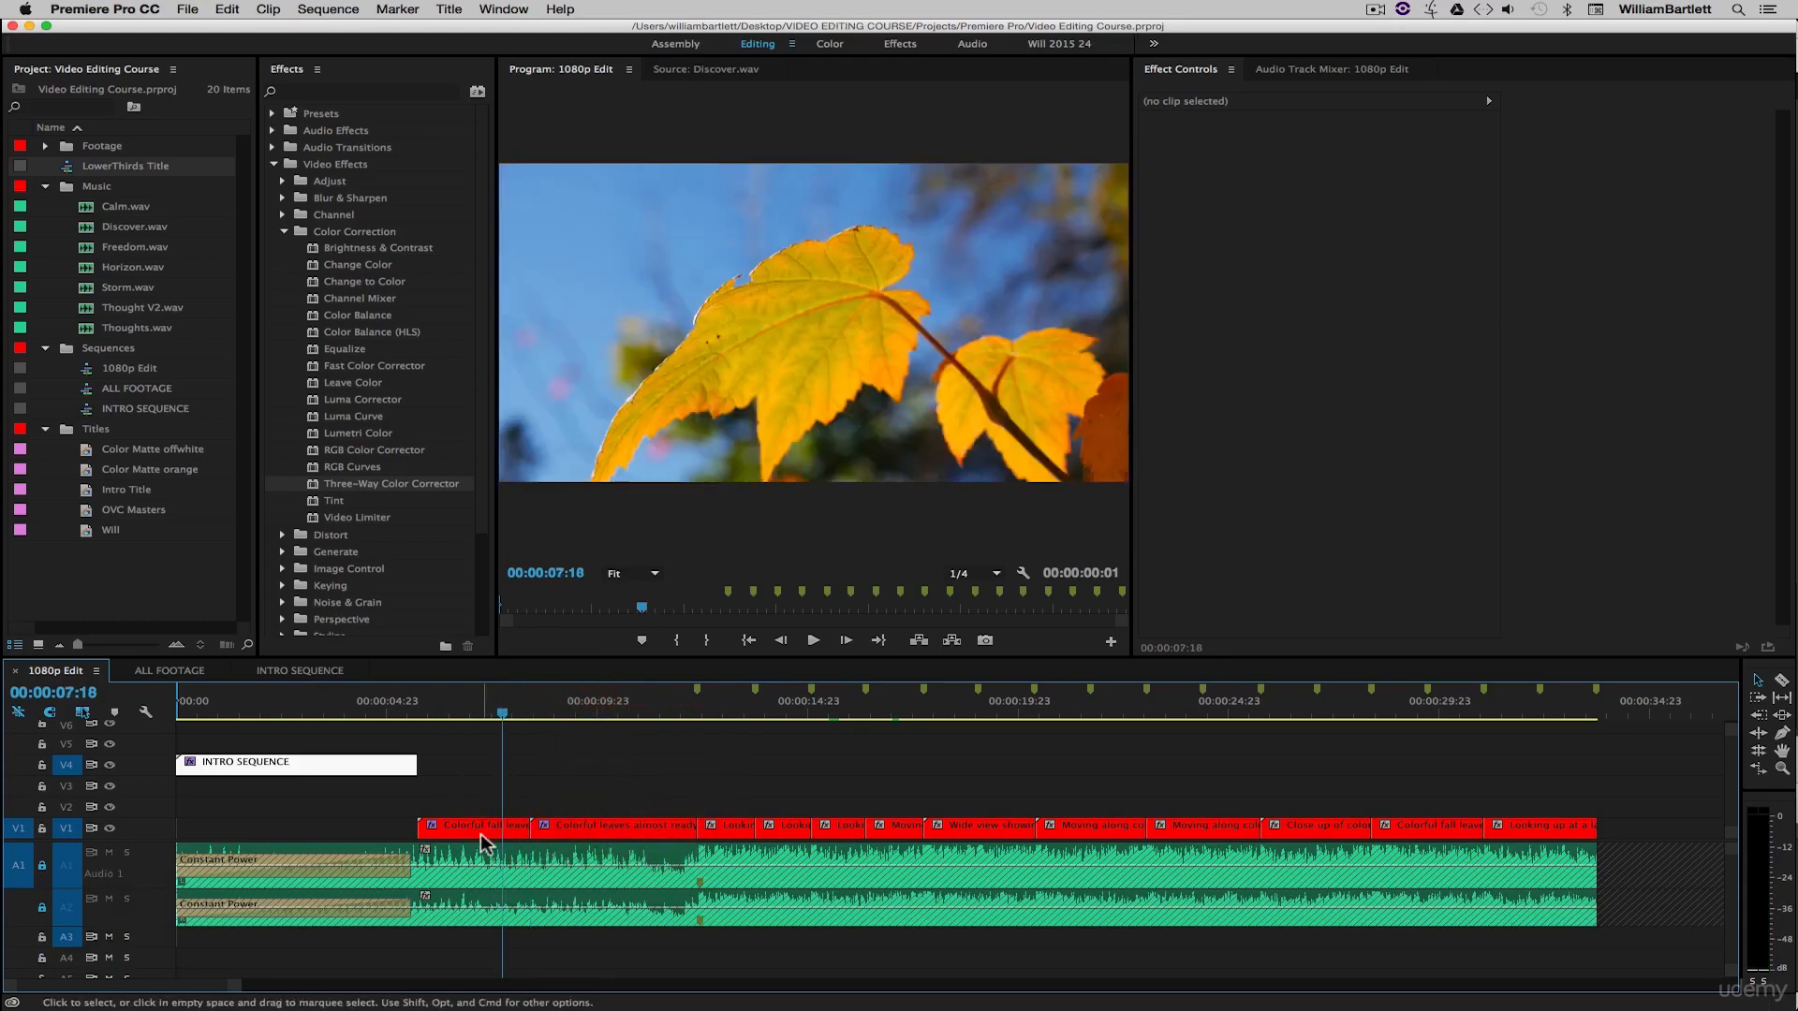
Set the yellow-leaf clip's Master Saturation to 200 and compare the picture with the Three-Way Color Corrector off and on.
{"action": "left_click", "coordinate": [481, 830]}
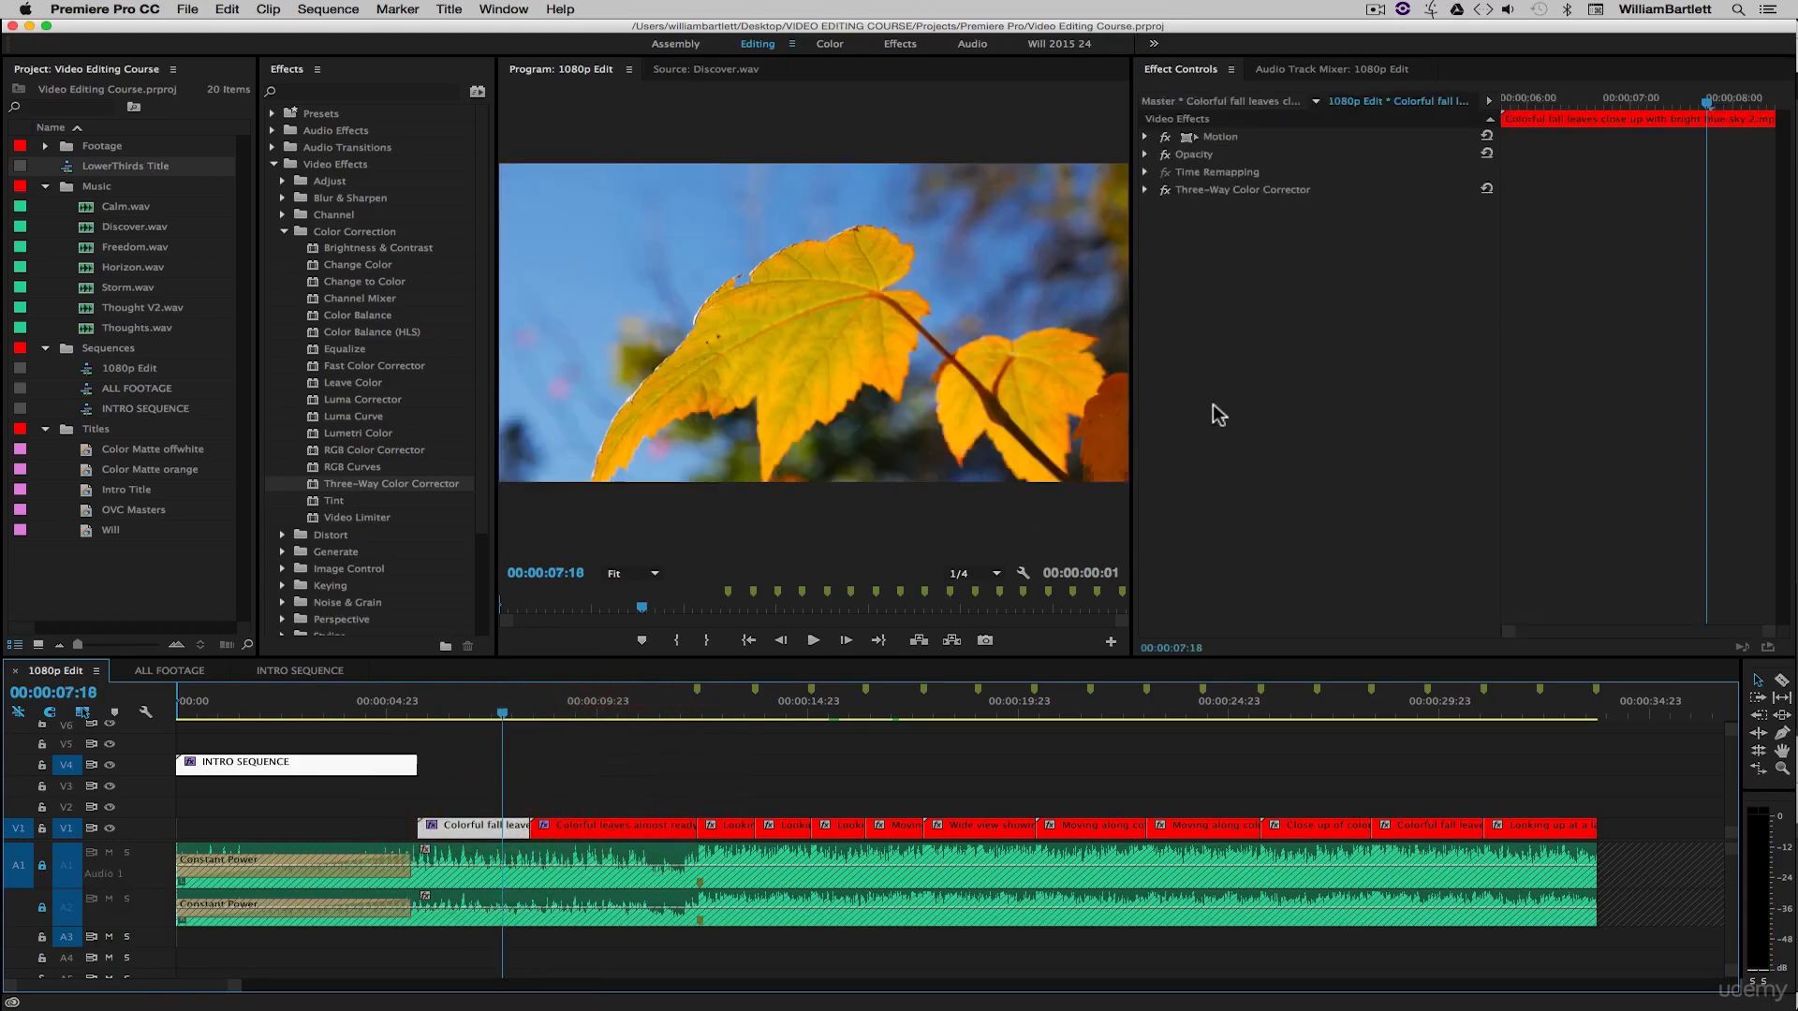
{"action": "left_click", "coordinate": [1147, 191]}
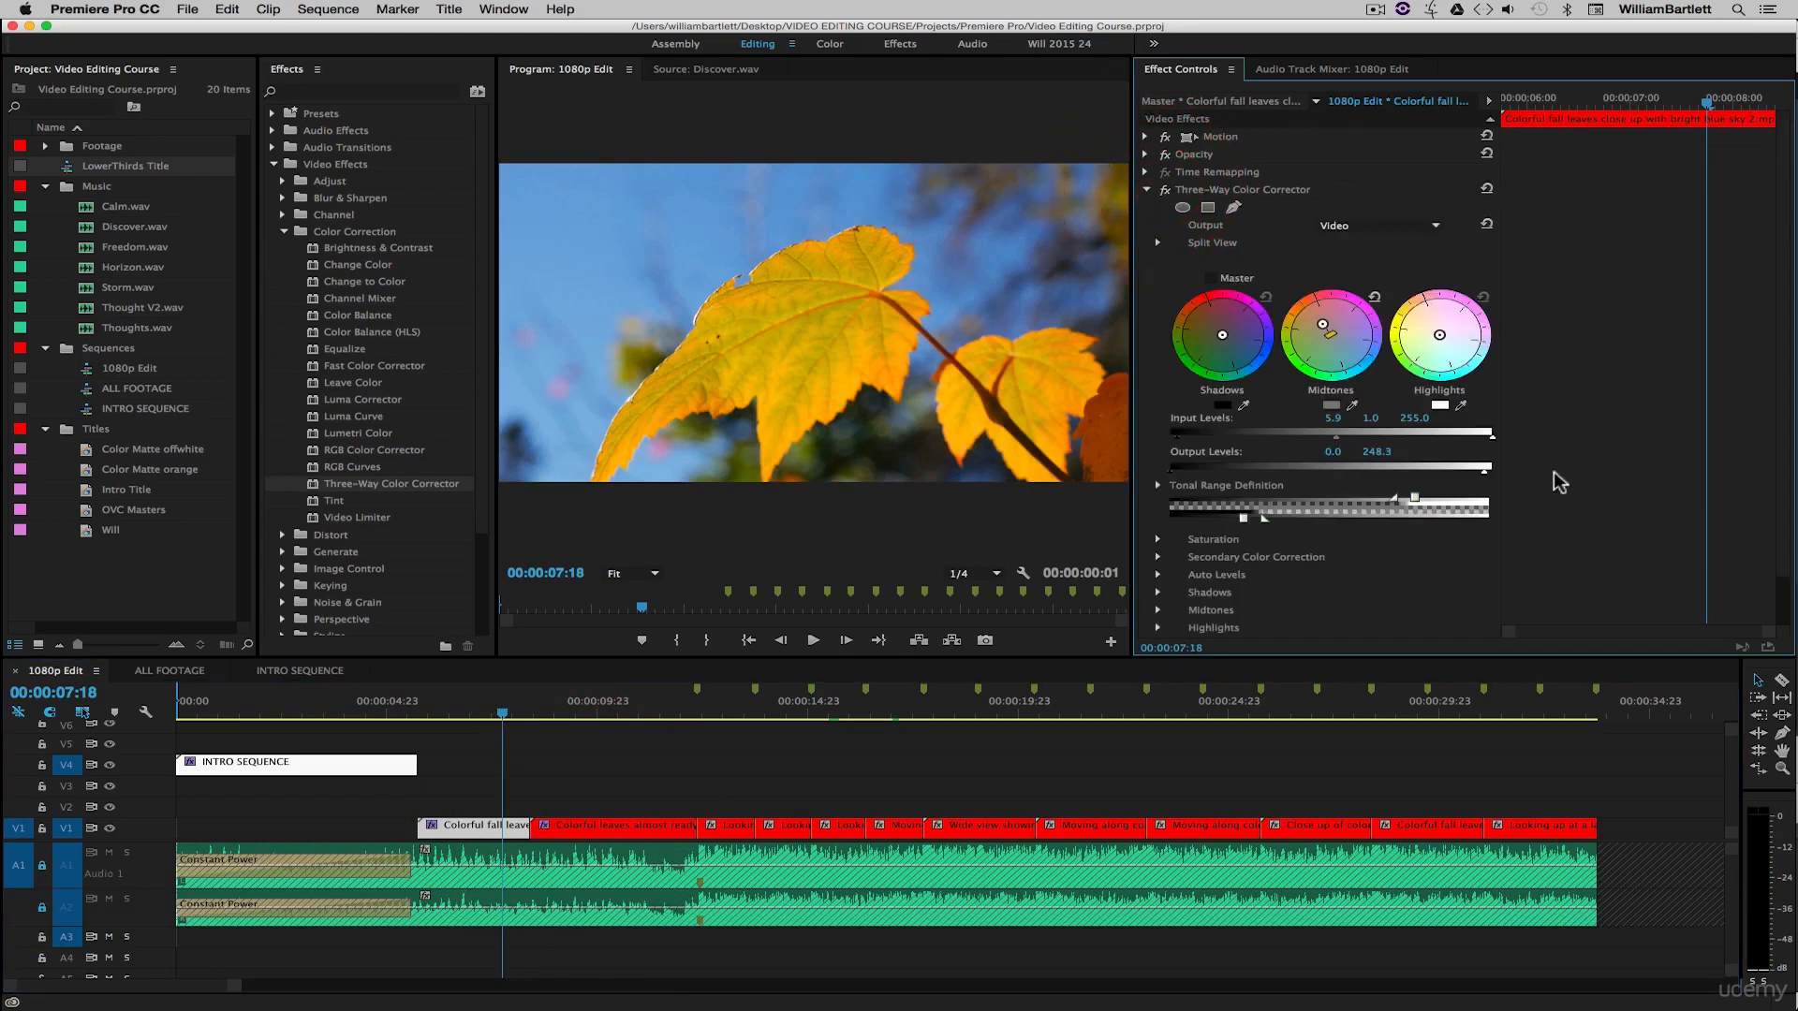
{"action": "scroll", "coordinate": [1547, 370], "scroll_direction": "down", "scroll_amount": 1}
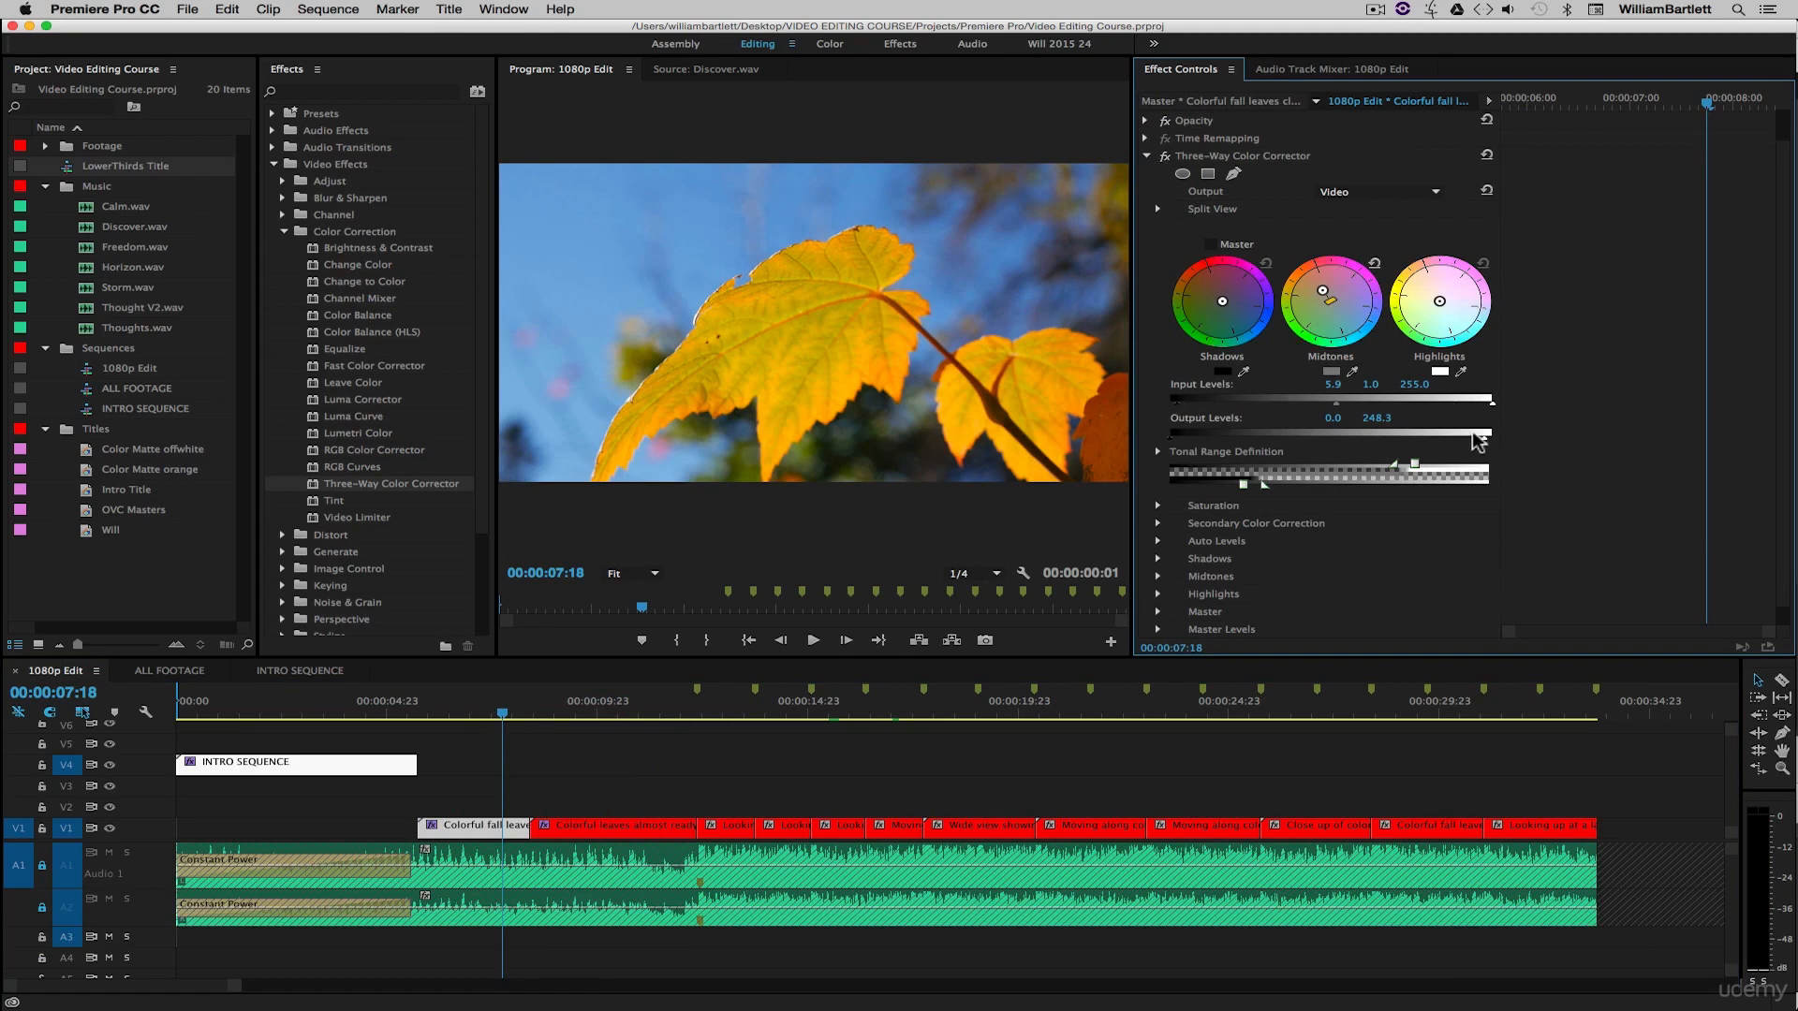
{"action": "left_click", "coordinate": [1160, 506]}
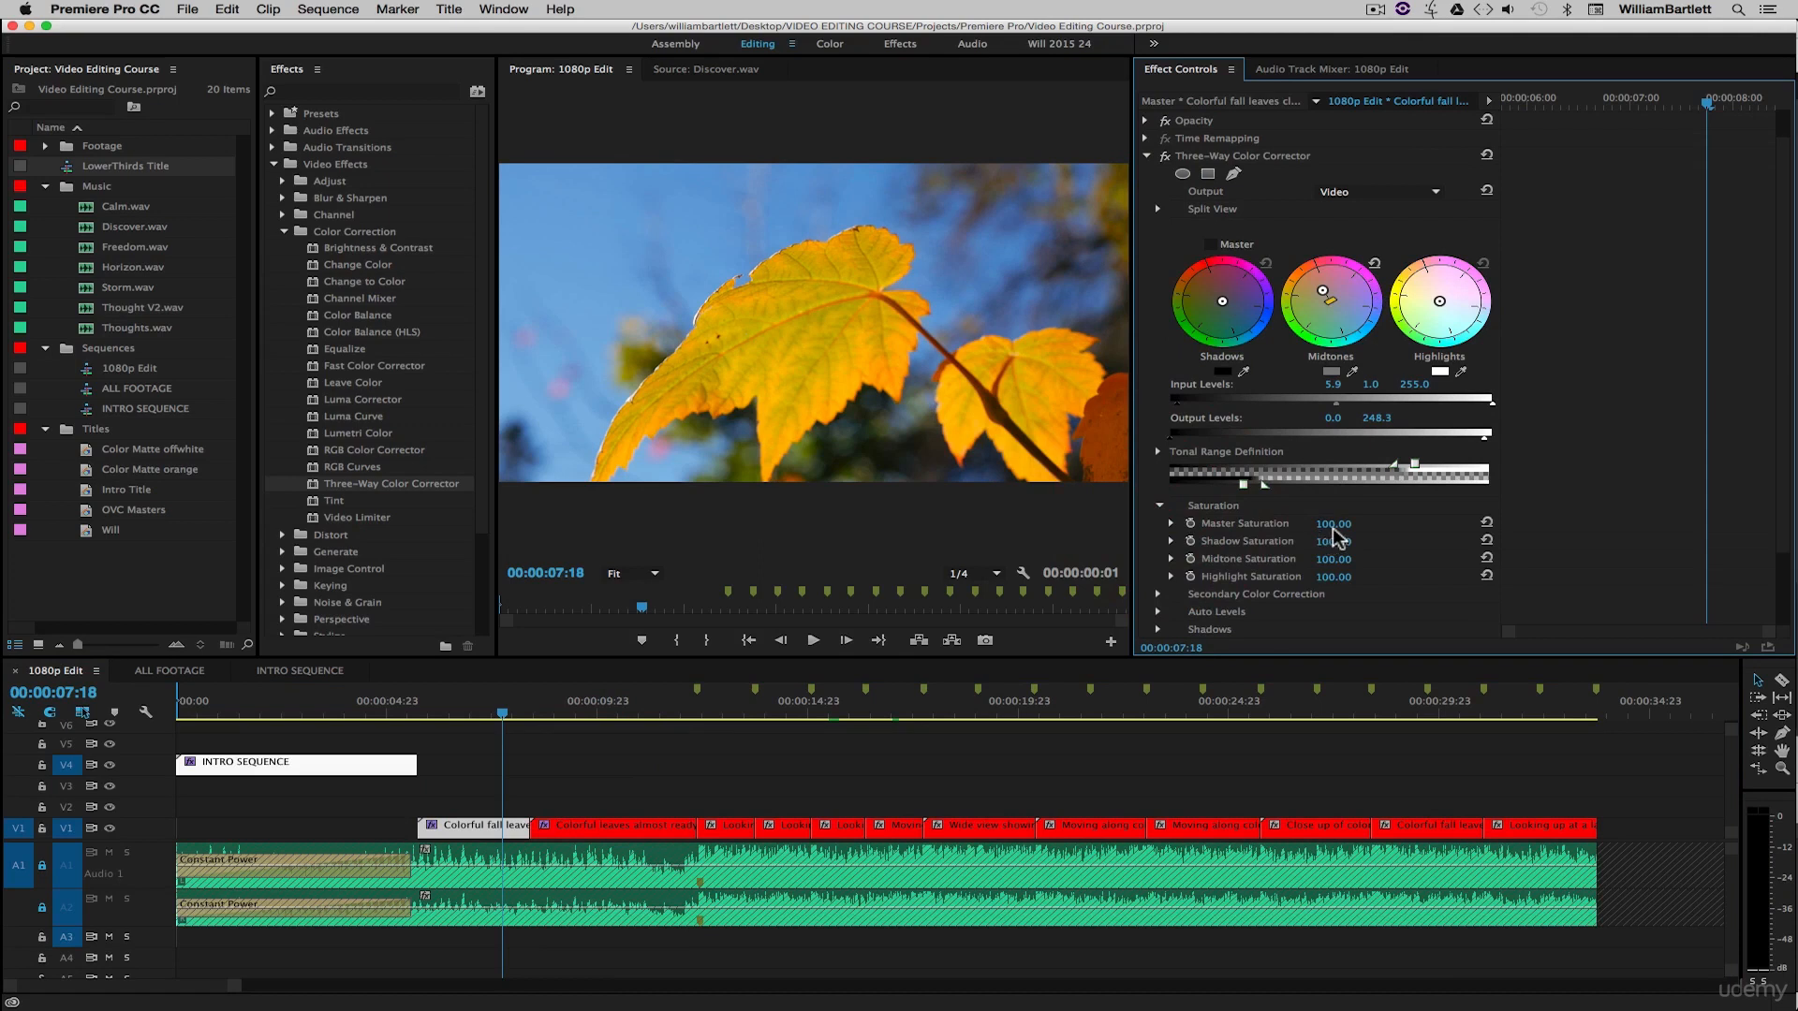
{"action": "left_click_drag", "start_coordinate": [1315, 525], "coordinate": [1320, 525]}
{"action": "left_click", "coordinate": [1168, 156]}
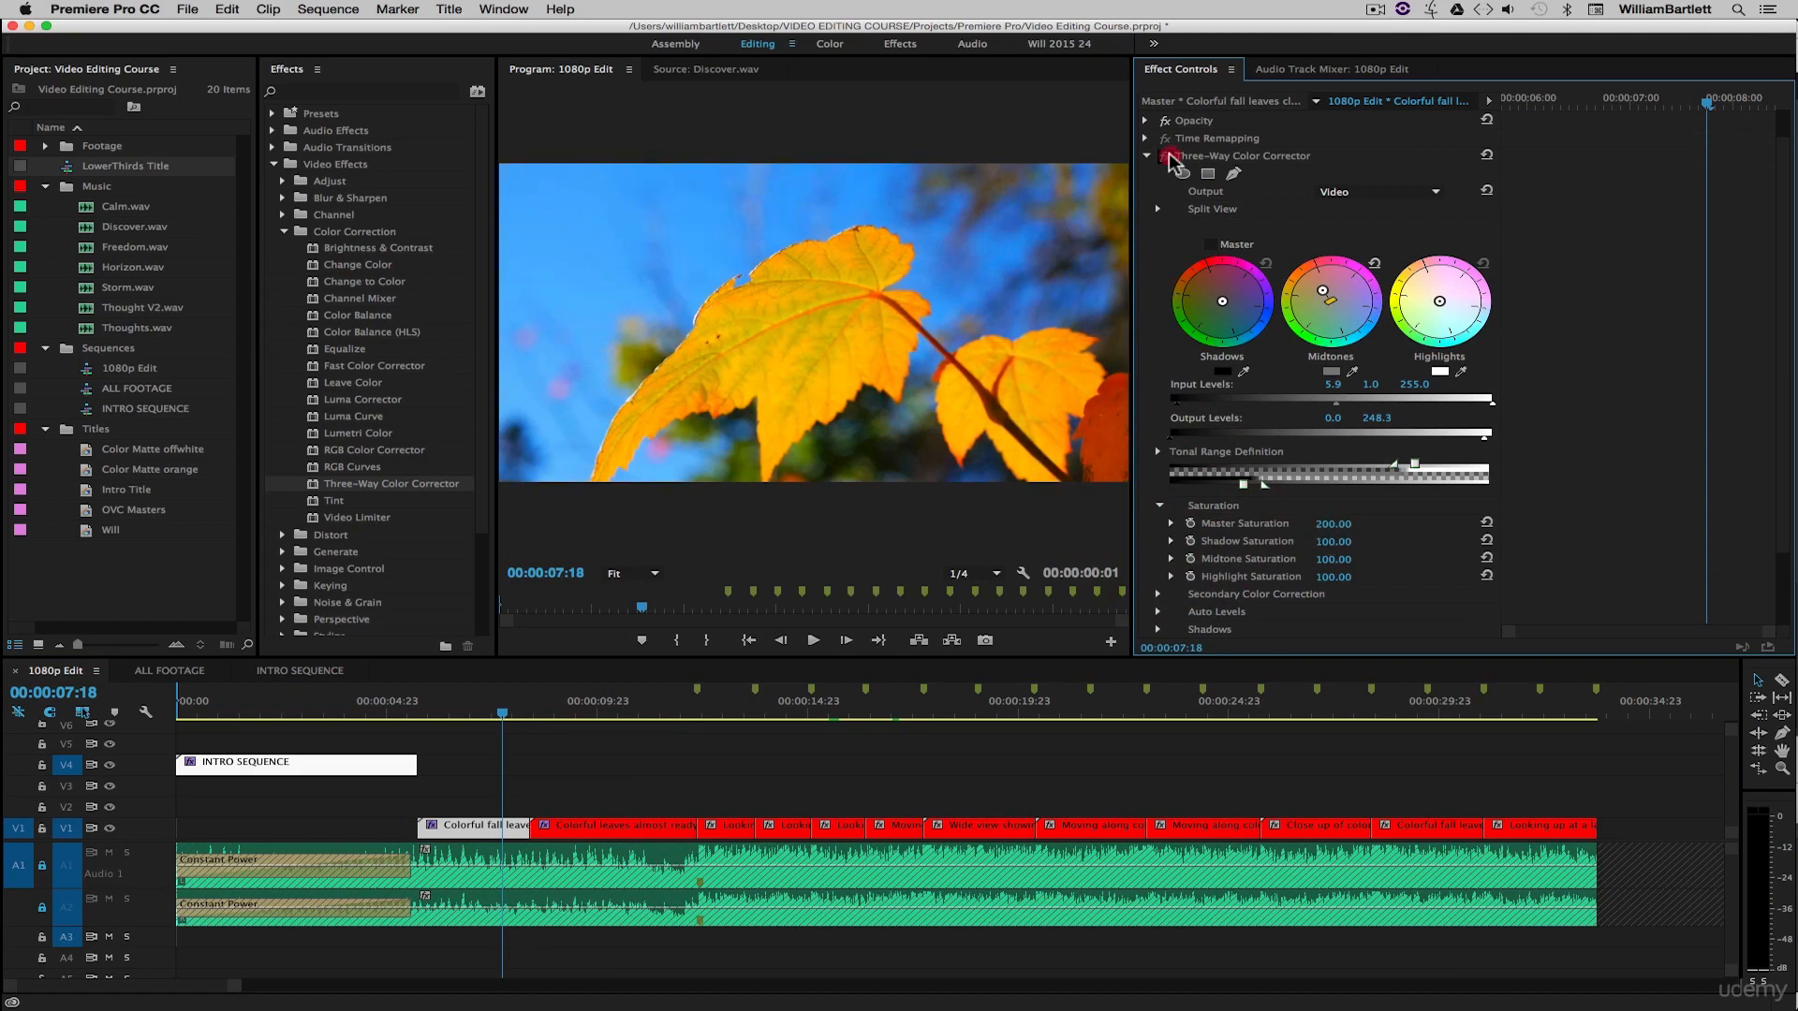
{"action": "left_click", "coordinate": [1167, 155]}
{"action": "left_click", "coordinate": [1168, 155]}
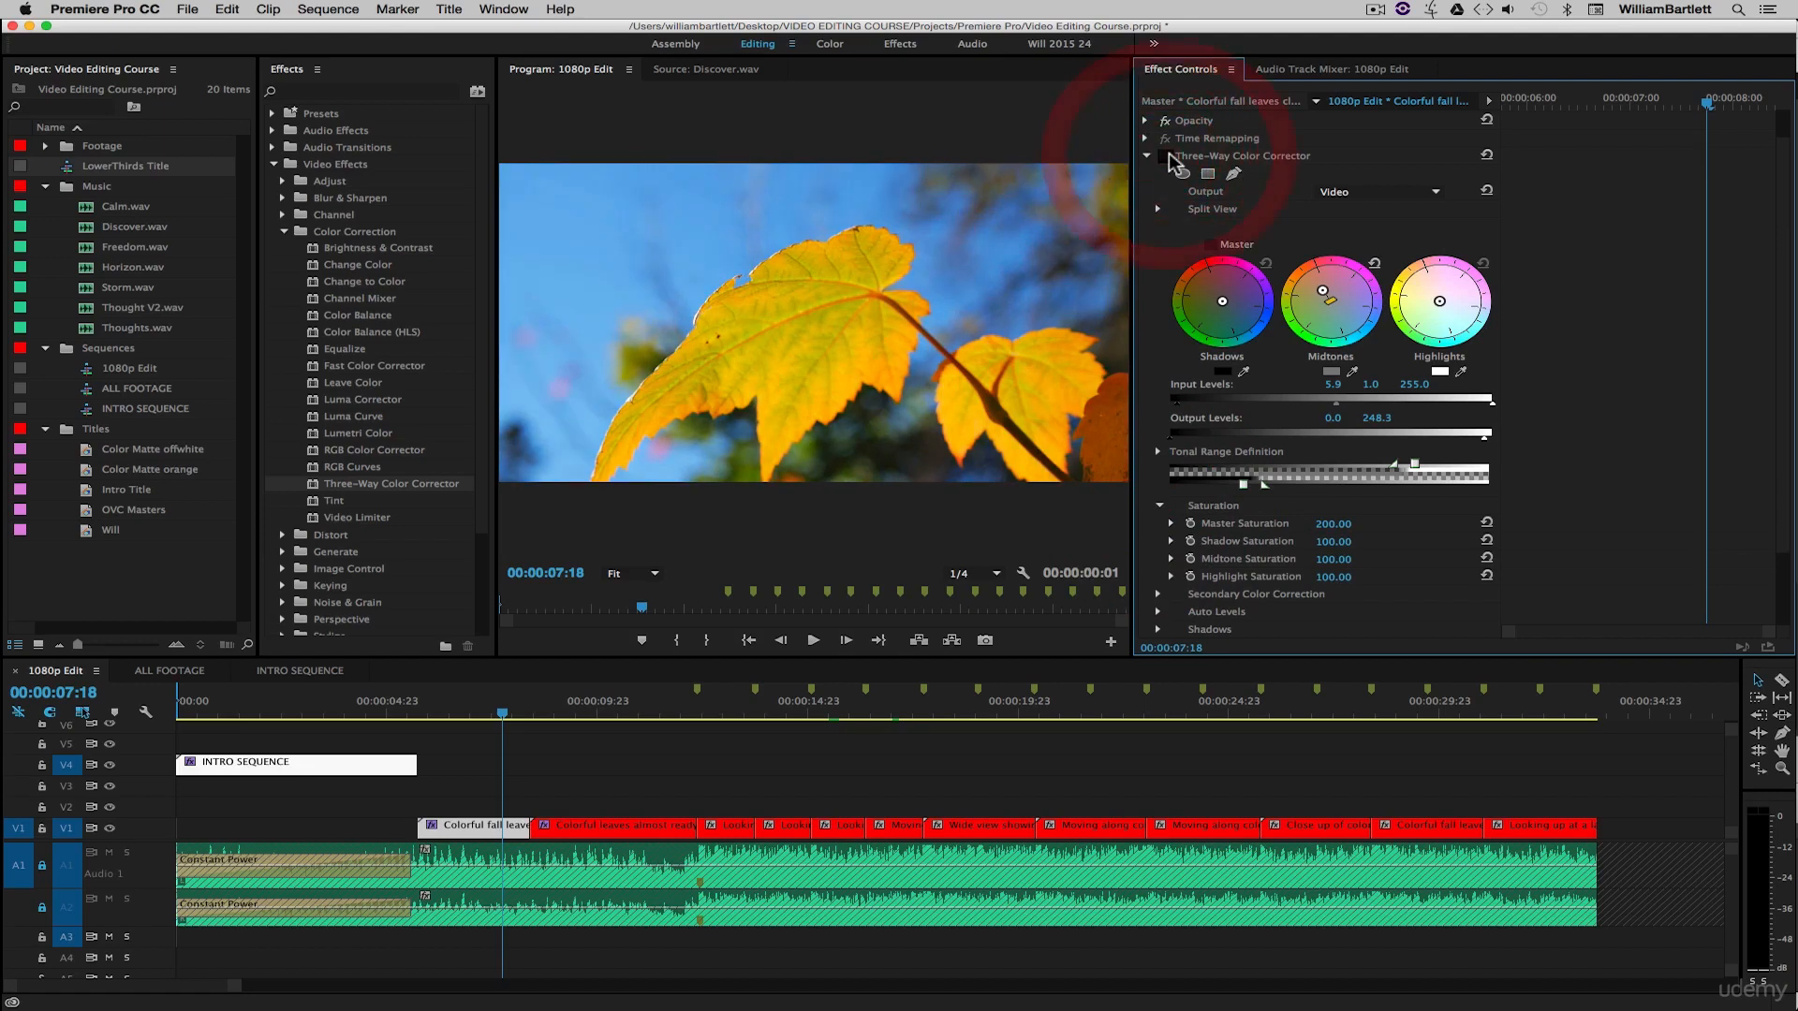
Re-enable the yellow-leaf clip's Three-Way Color Corrector and set its Master Saturation back to 100.
{"action": "left_click", "coordinate": [1167, 158]}
{"action": "left_click", "coordinate": [1338, 523]}
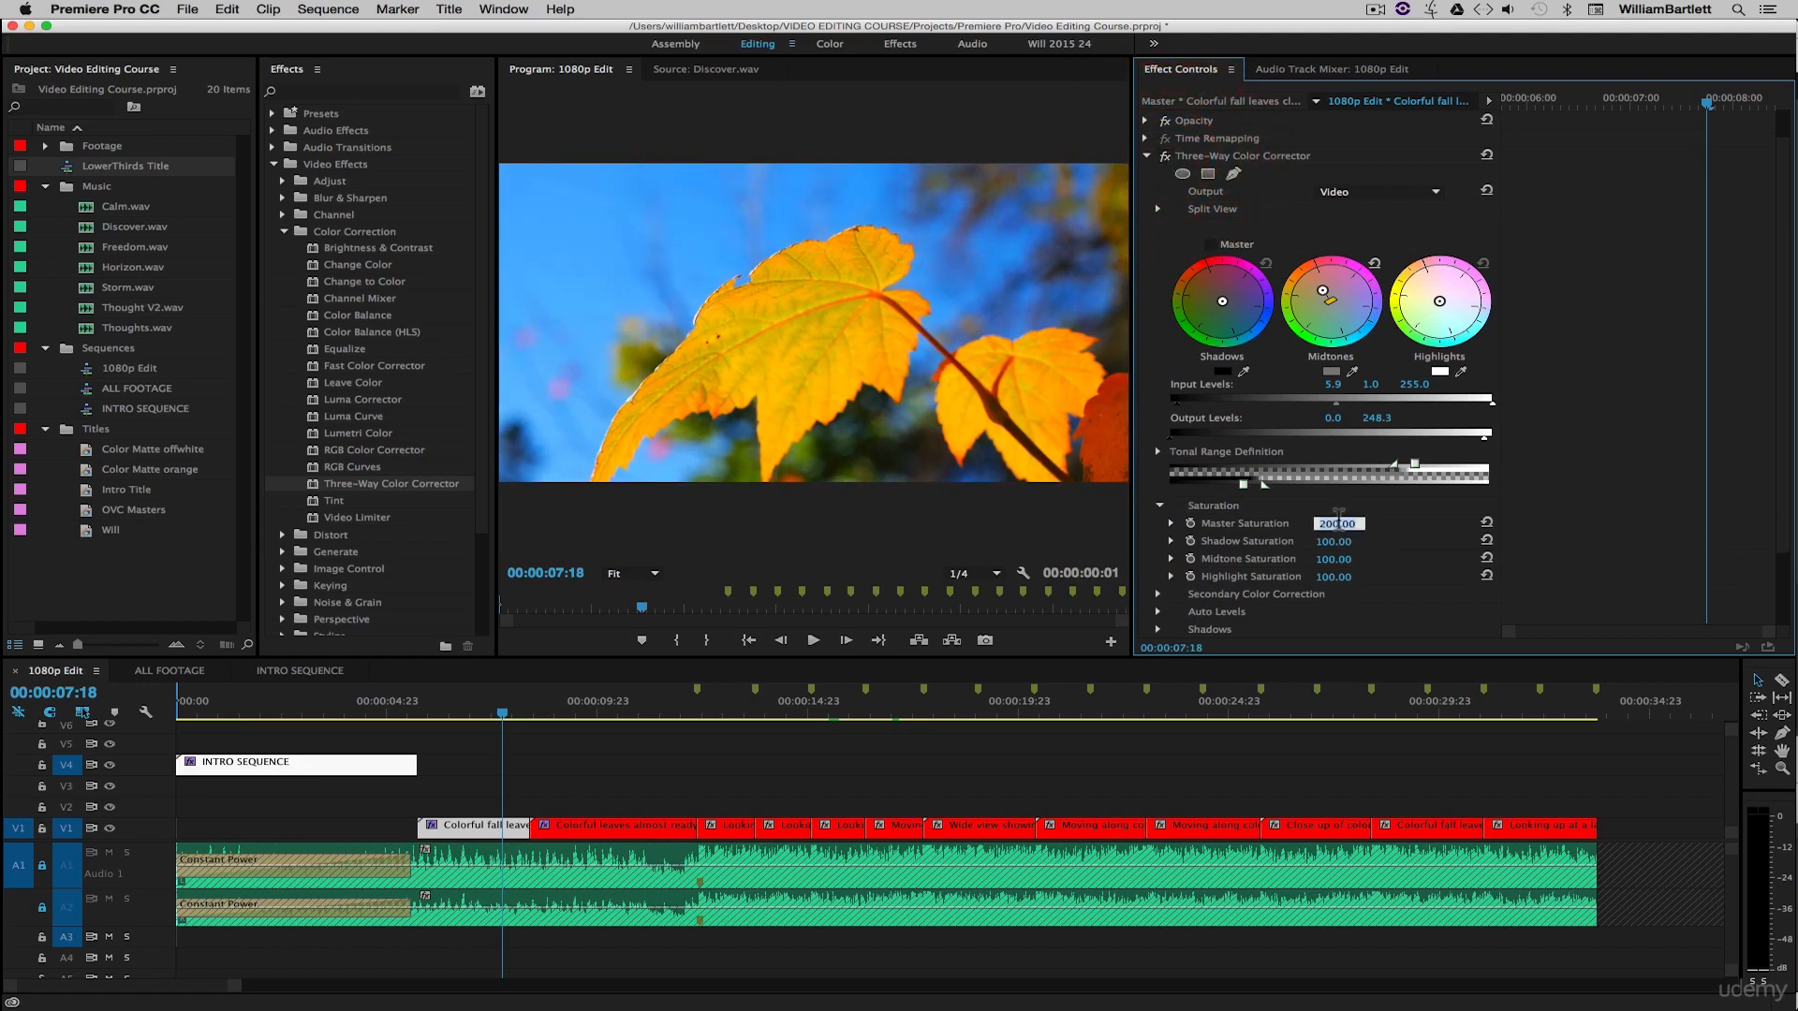
{"action": "type", "text": "100"}
{"action": "key", "text": "Return"}
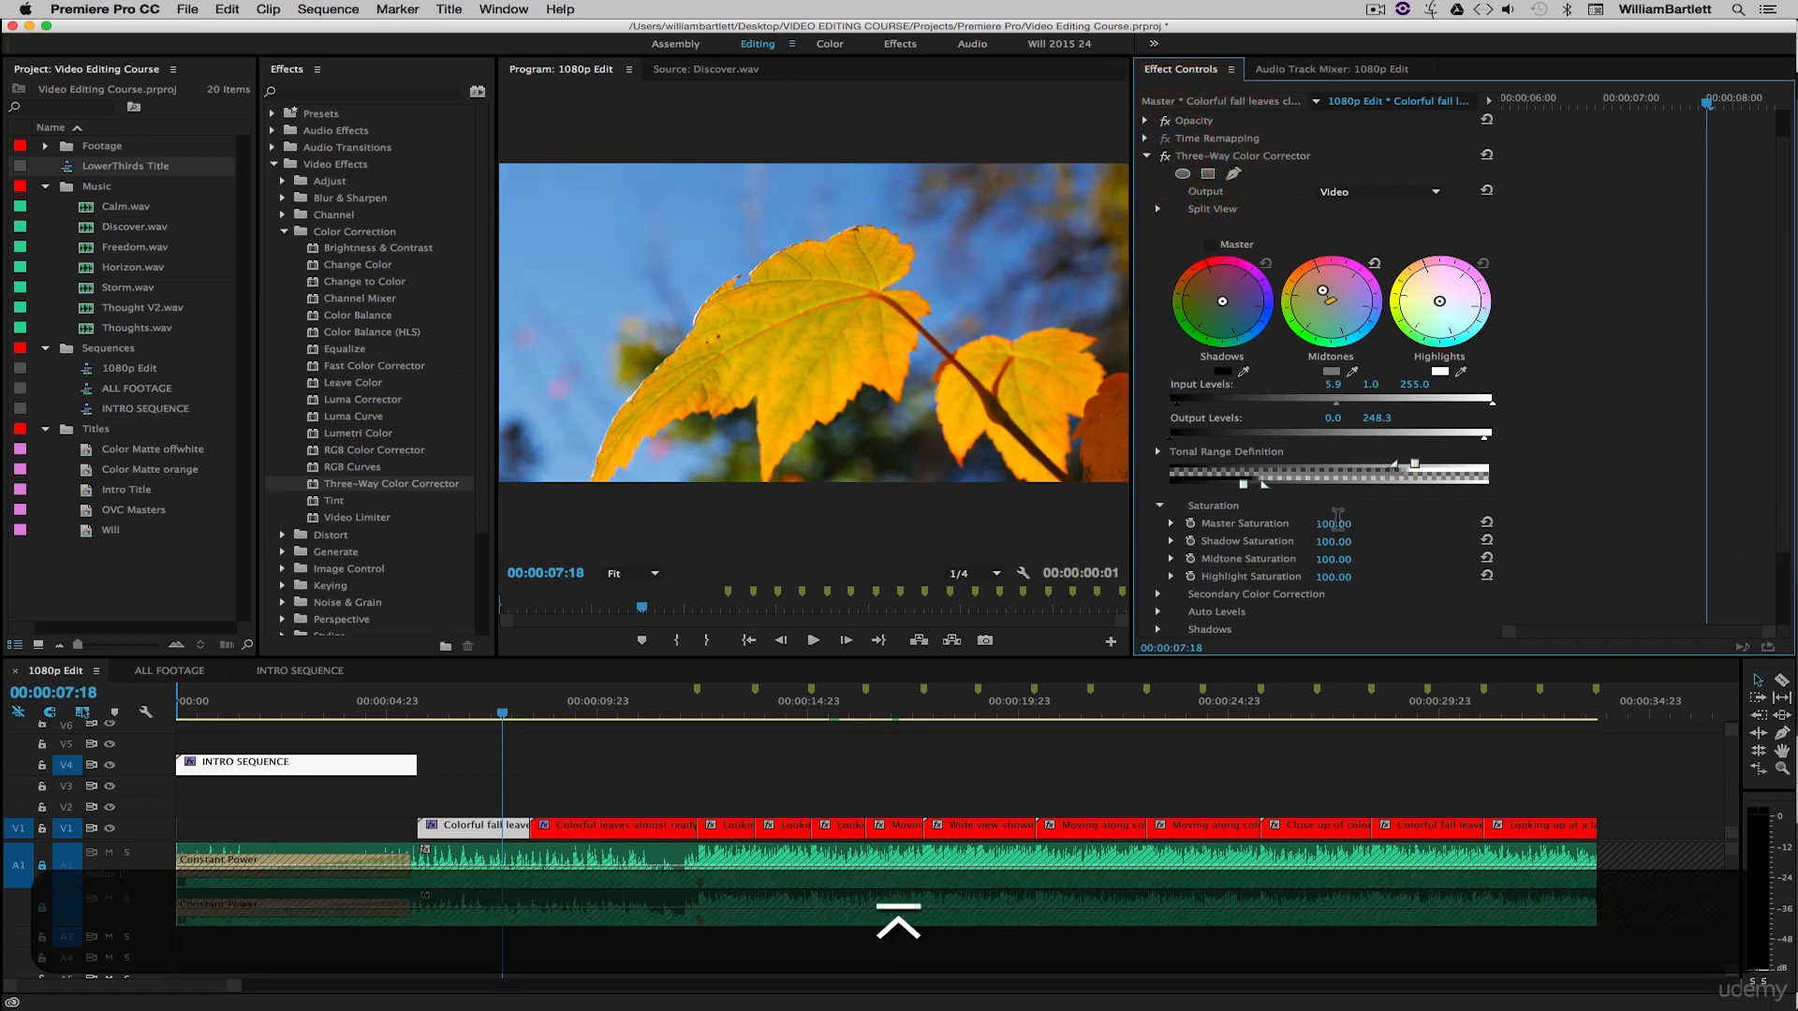
Set the second leaf clip's Master Saturation to 150 and compare the picture with the Three-Way Color Corrector off and on.
{"action": "left_click", "coordinate": [579, 713]}
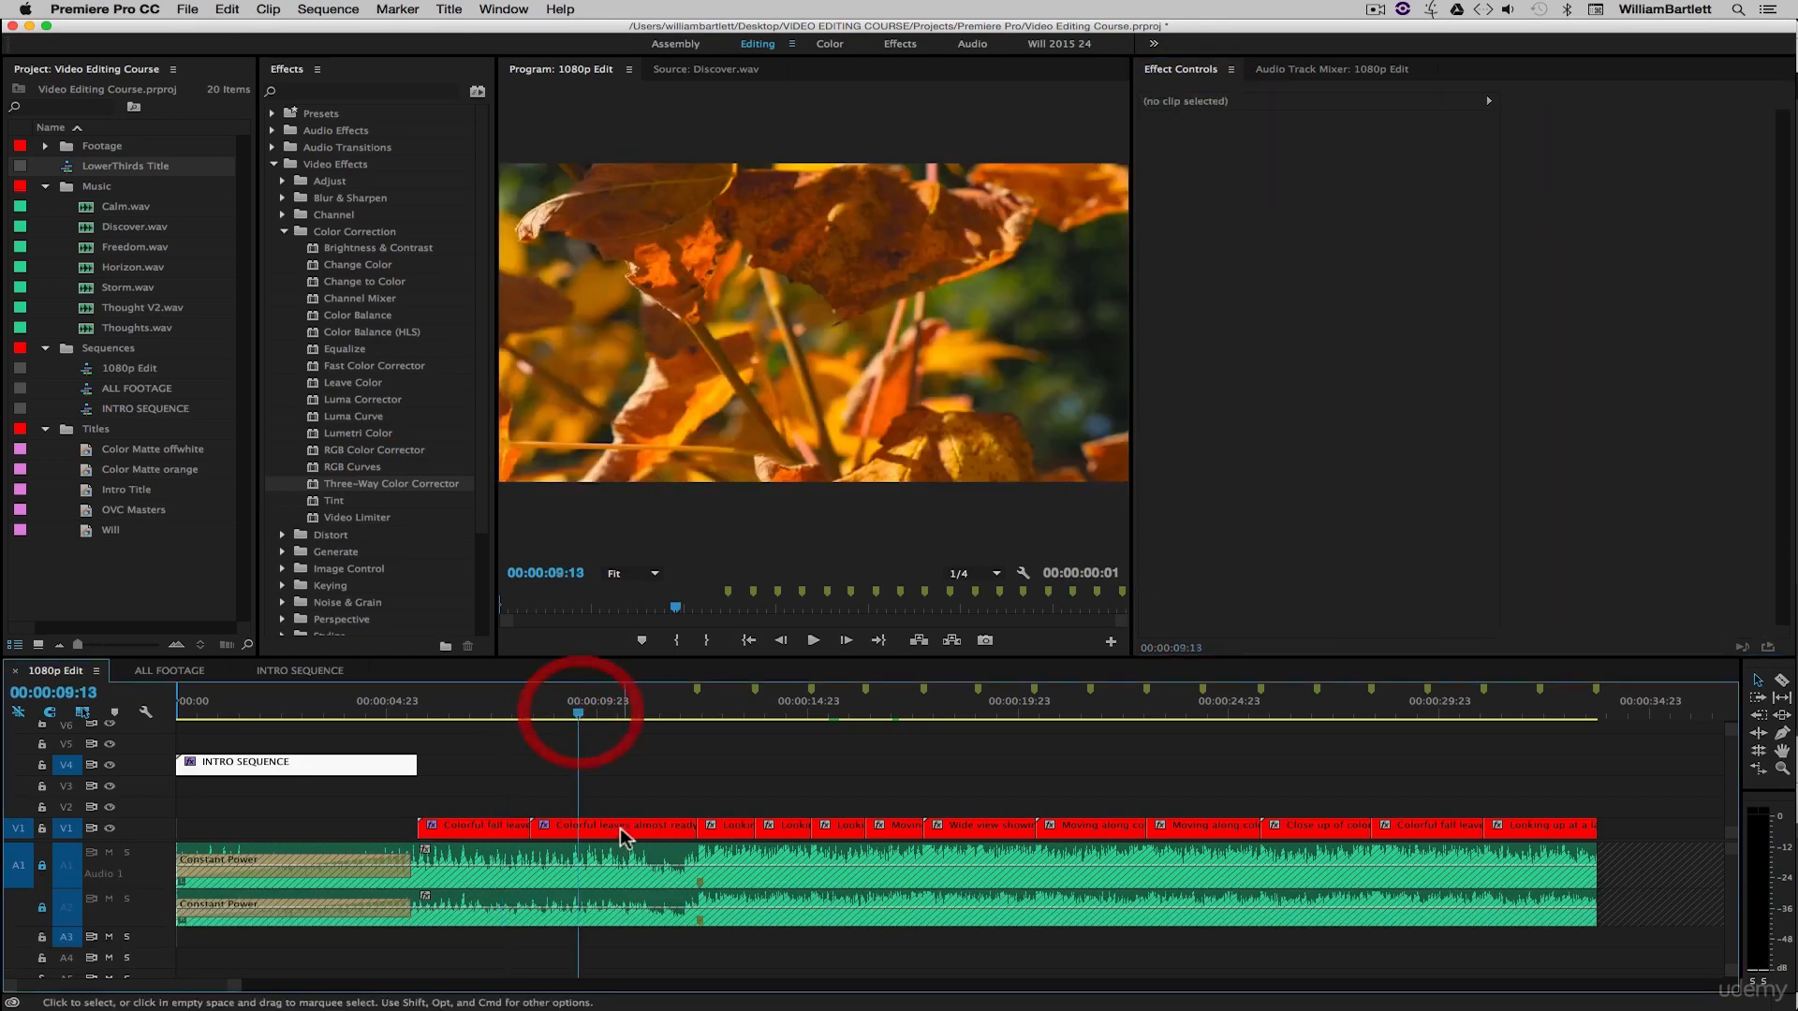
{"action": "left_click", "coordinate": [626, 836]}
{"action": "left_click", "coordinate": [1160, 539]}
{"action": "left_click", "coordinate": [1331, 558]}
{"action": "type", "text": "150"}
{"action": "key", "text": "Return"}
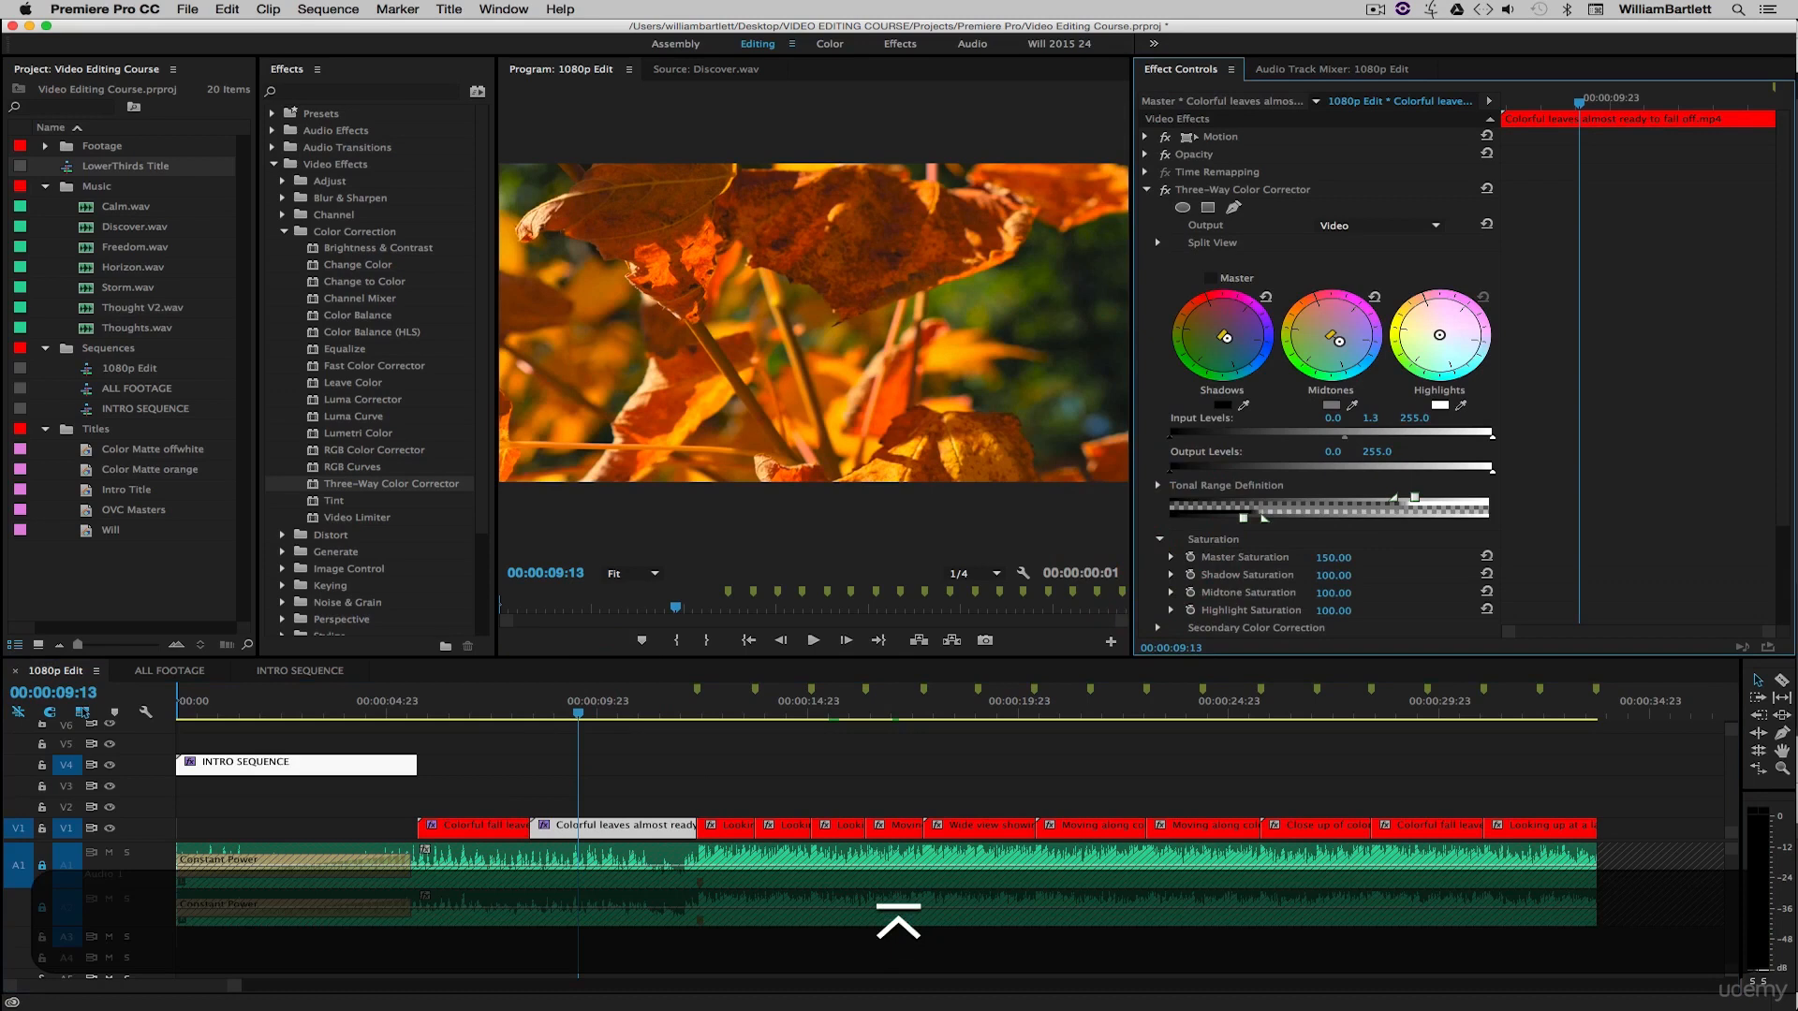
{"action": "left_click", "coordinate": [1165, 189]}
{"action": "left_click", "coordinate": [1165, 190]}
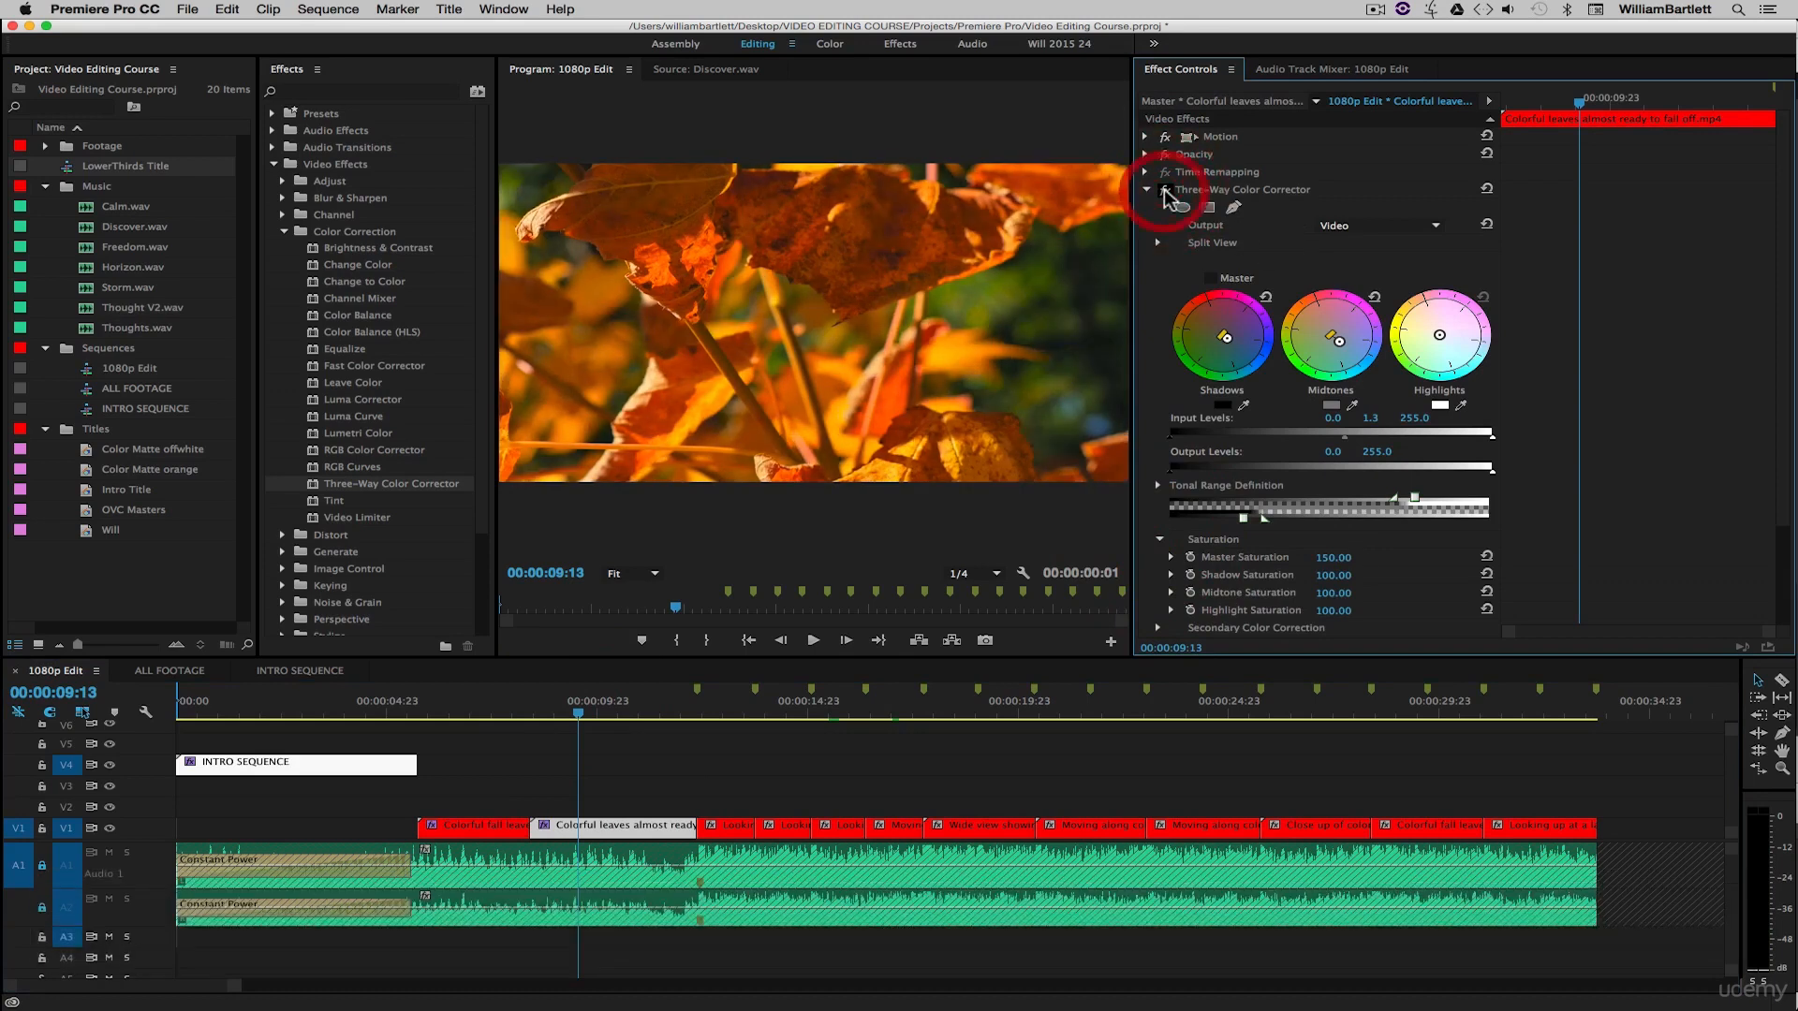
Set the second leaf clip's Master Saturation back to 100 and save the project.
{"action": "left_click", "coordinate": [1334, 557]}
{"action": "type", "text": "100"}
{"action": "key", "text": "Return"}
{"action": "left_click", "coordinate": [1385, 536]}
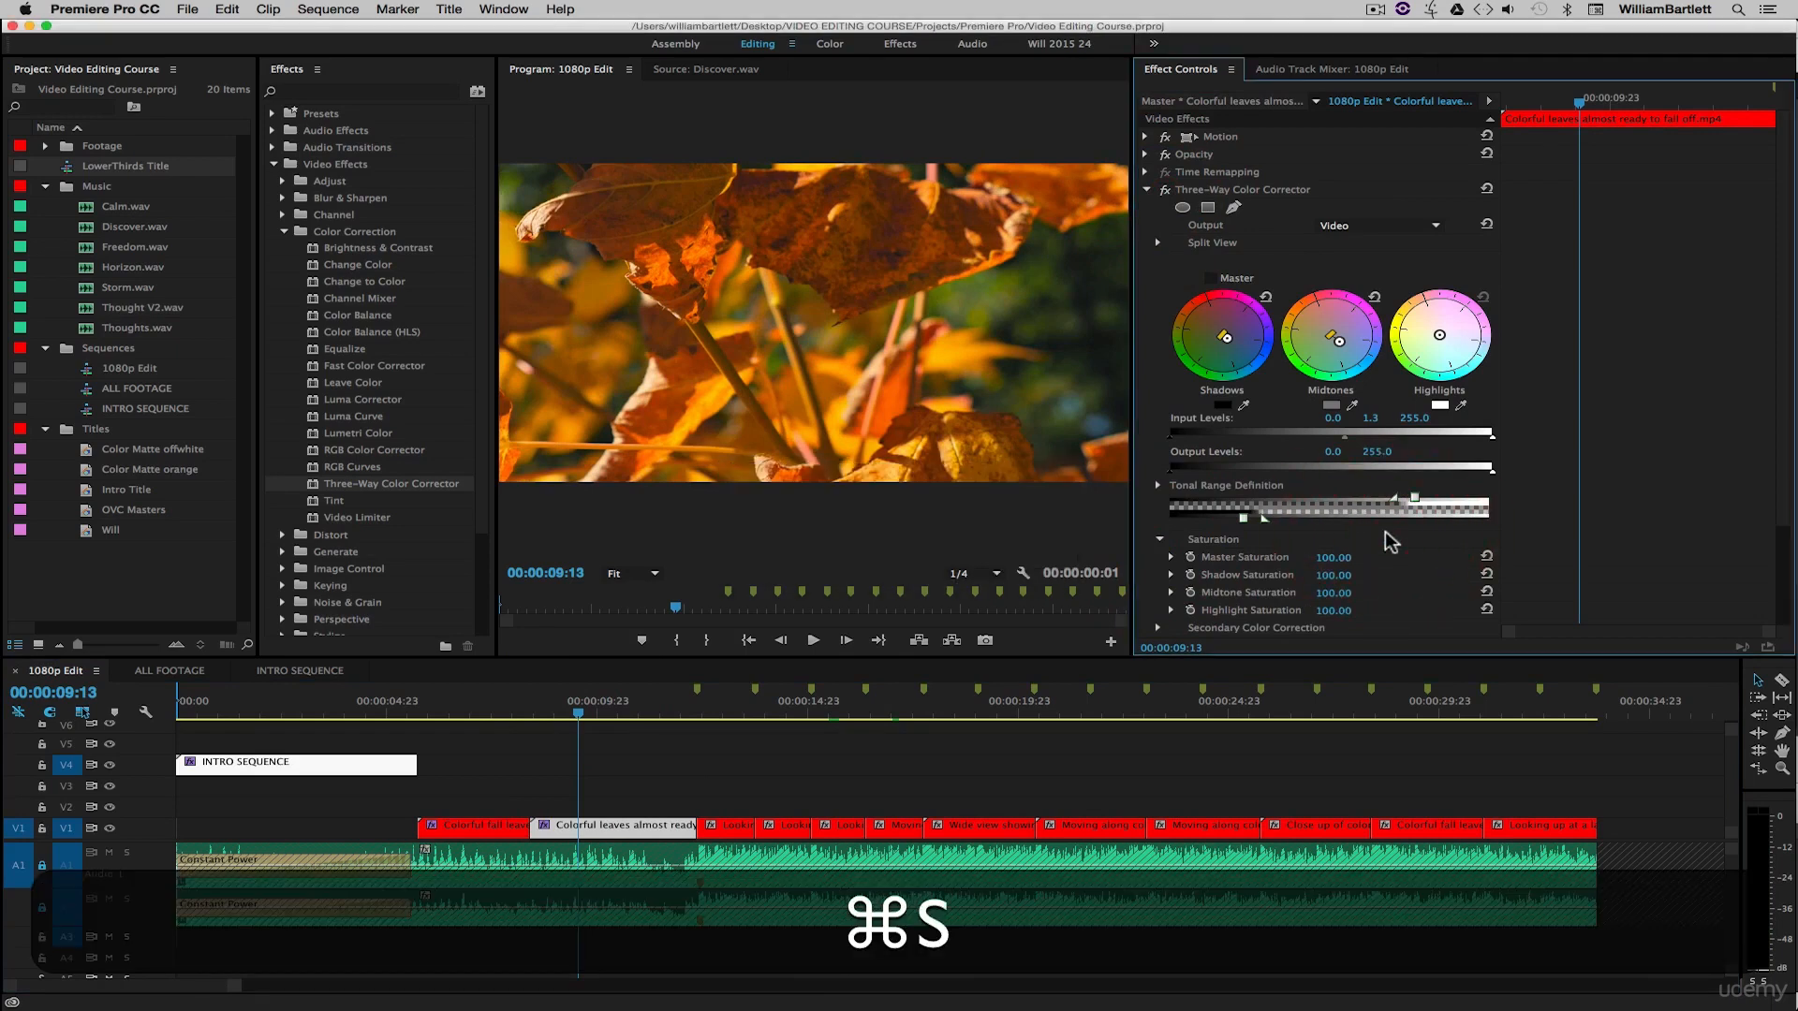
Review the Three-Way Color Corrector settings of the second leaf clip and the yellow-leaf clip.
{"action": "left_click", "coordinate": [602, 825]}
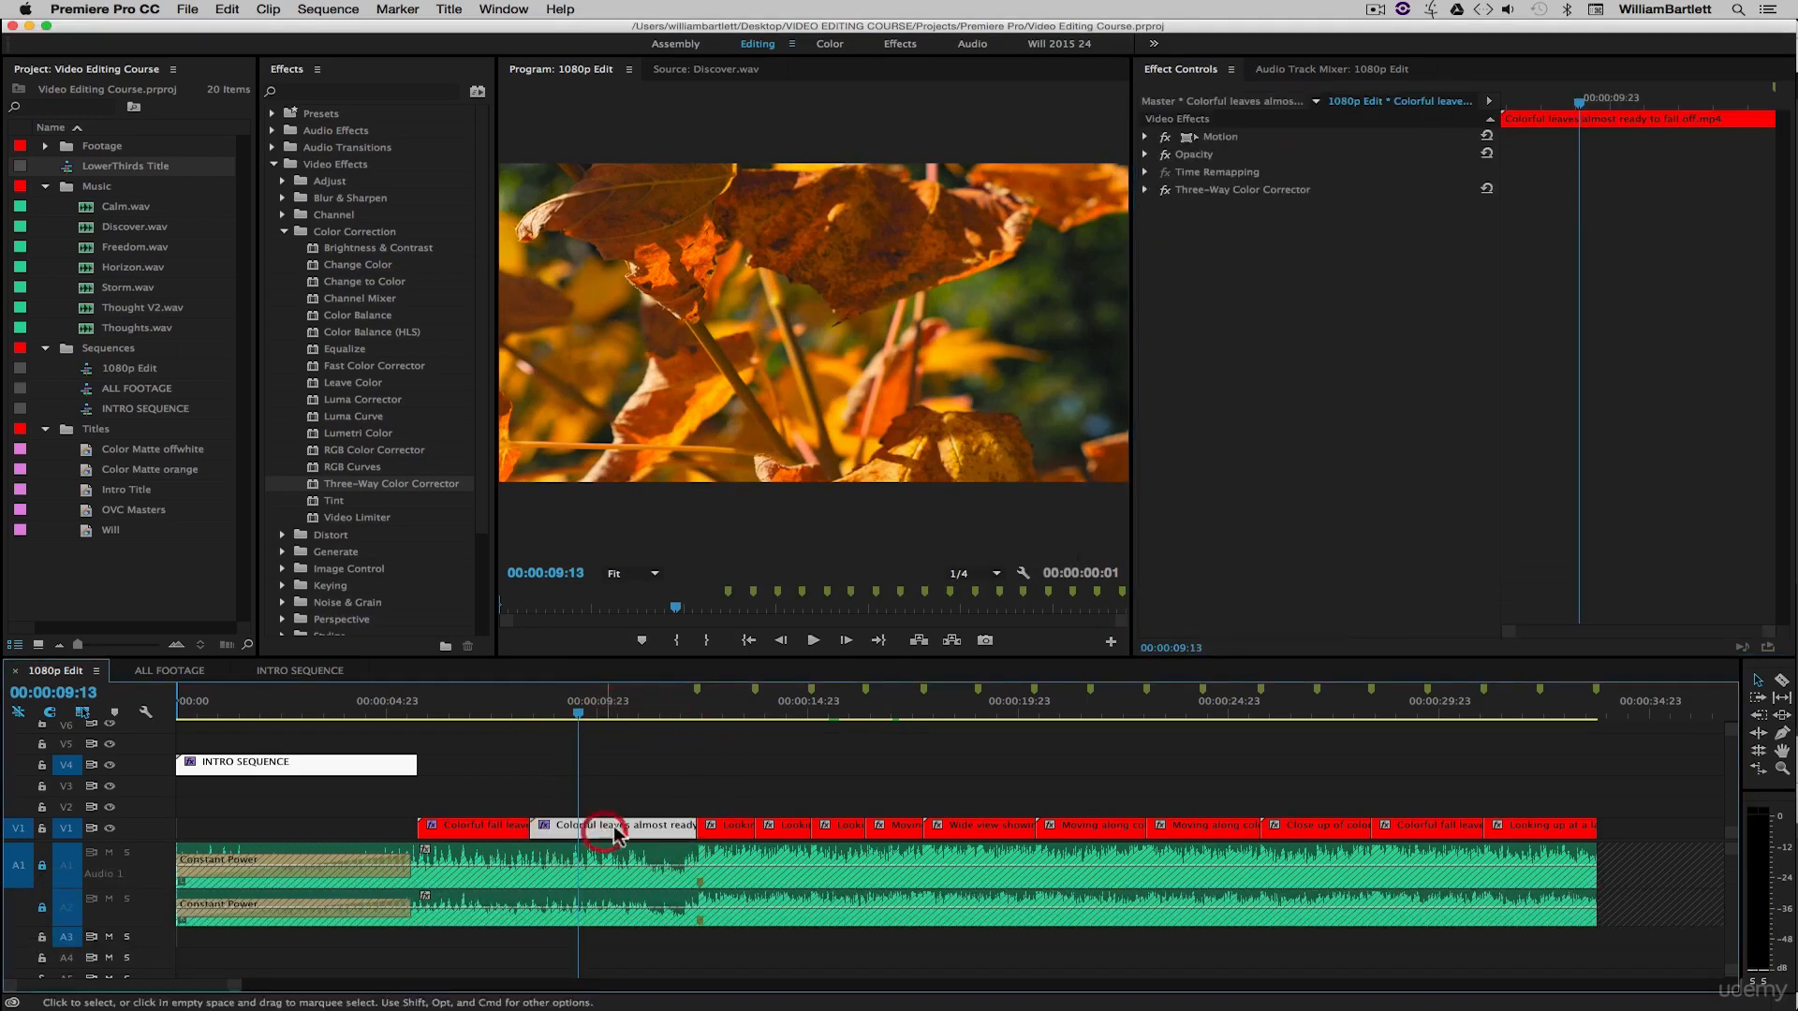
{"action": "left_click", "coordinate": [1144, 189]}
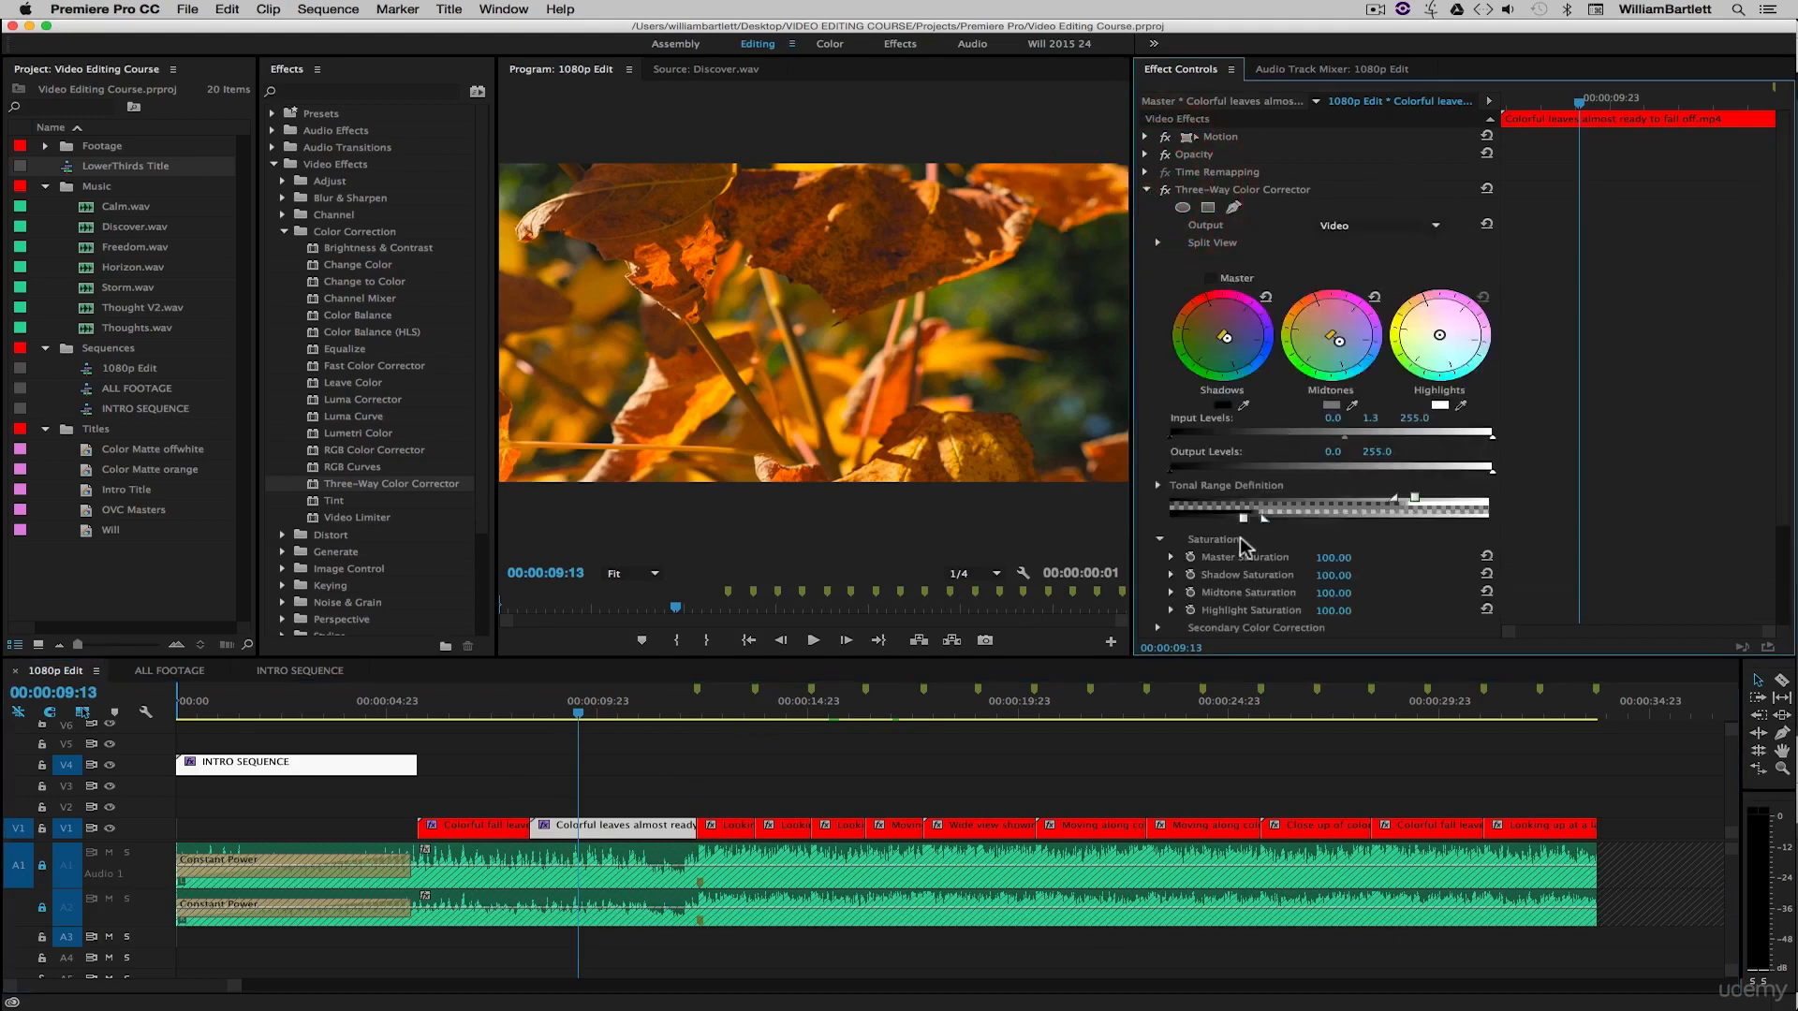
{"action": "left_click", "coordinate": [482, 828]}
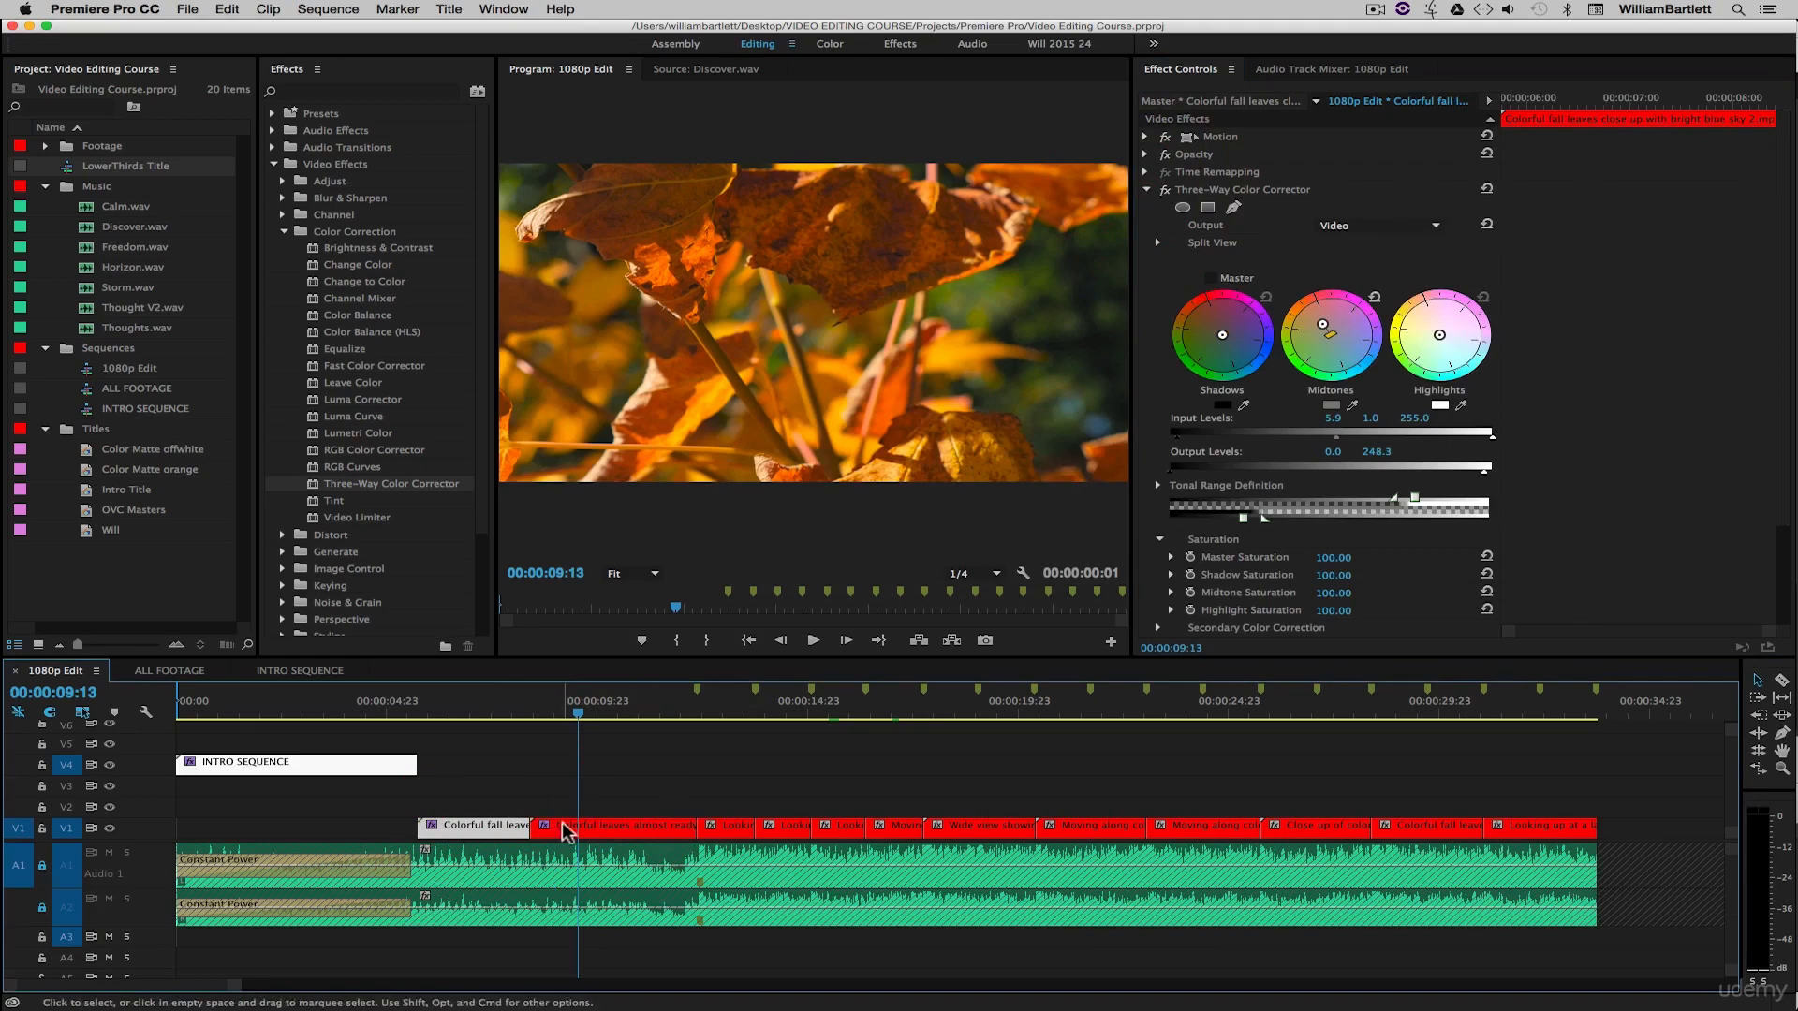